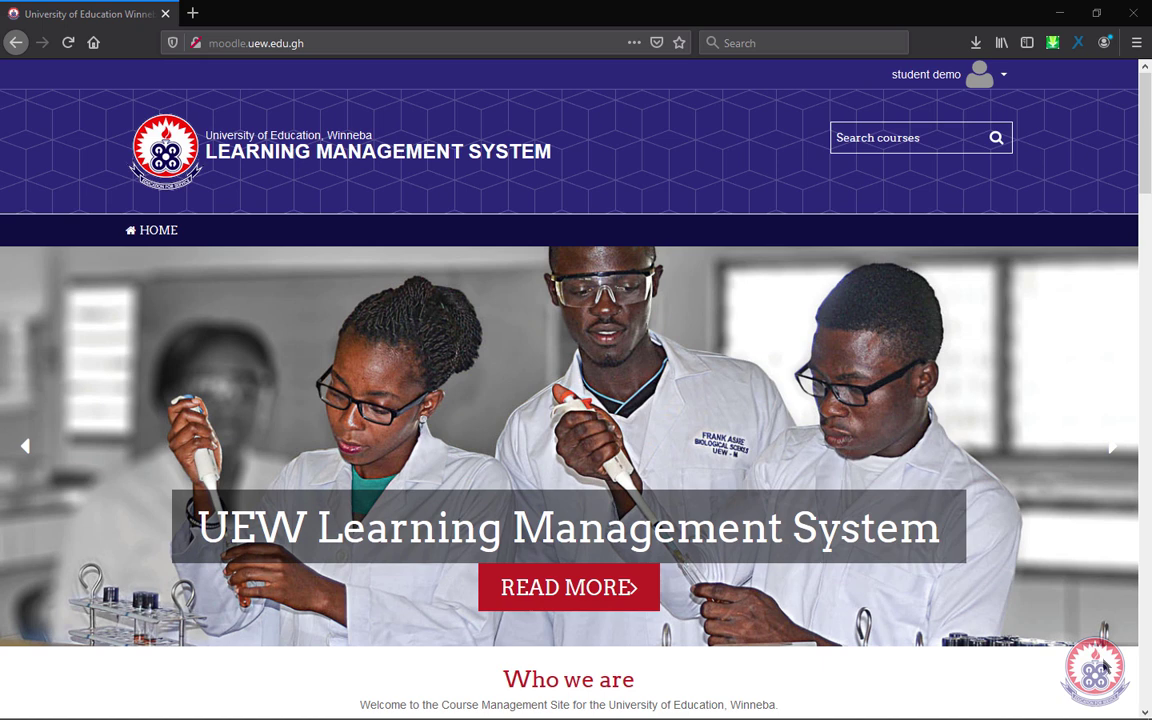
- Browse the Moodle course listing and focus the course search field
{"action": "scroll", "coordinate": [1105, 665], "scroll_direction": "down", "scroll_amount": 3}
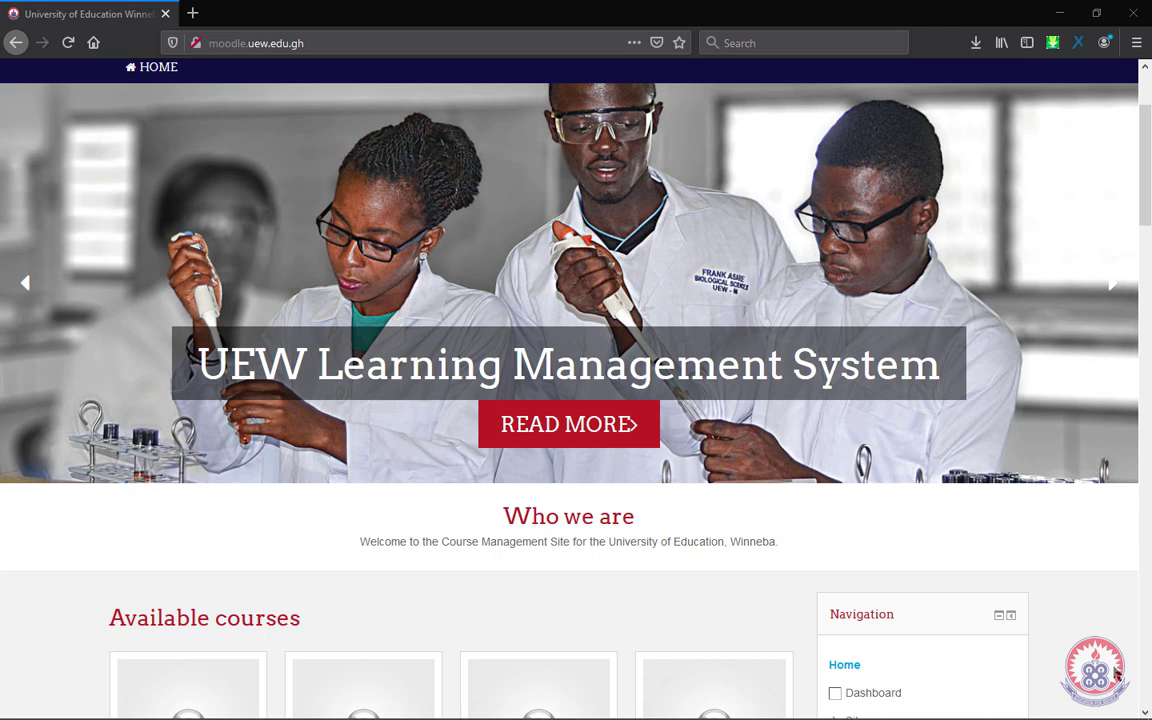
{"action": "scroll", "coordinate": [1117, 676], "scroll_direction": "up", "scroll_amount": 3}
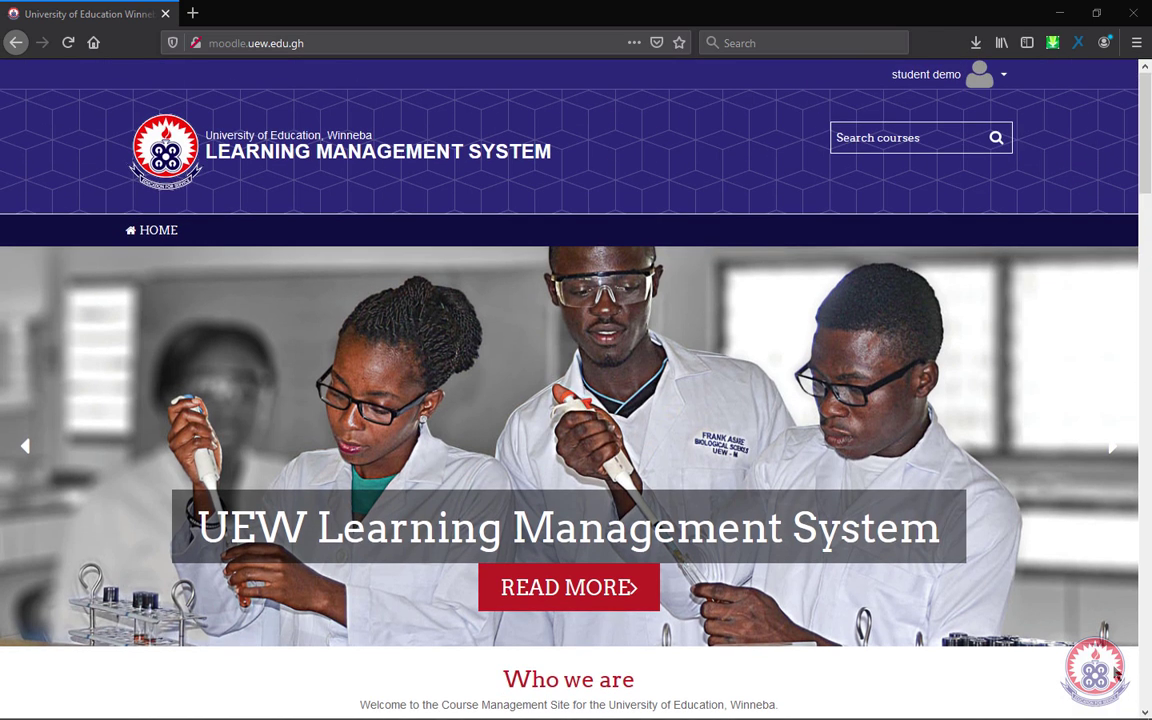
{"action": "scroll", "coordinate": [1117, 676], "scroll_direction": "down", "scroll_amount": 4}
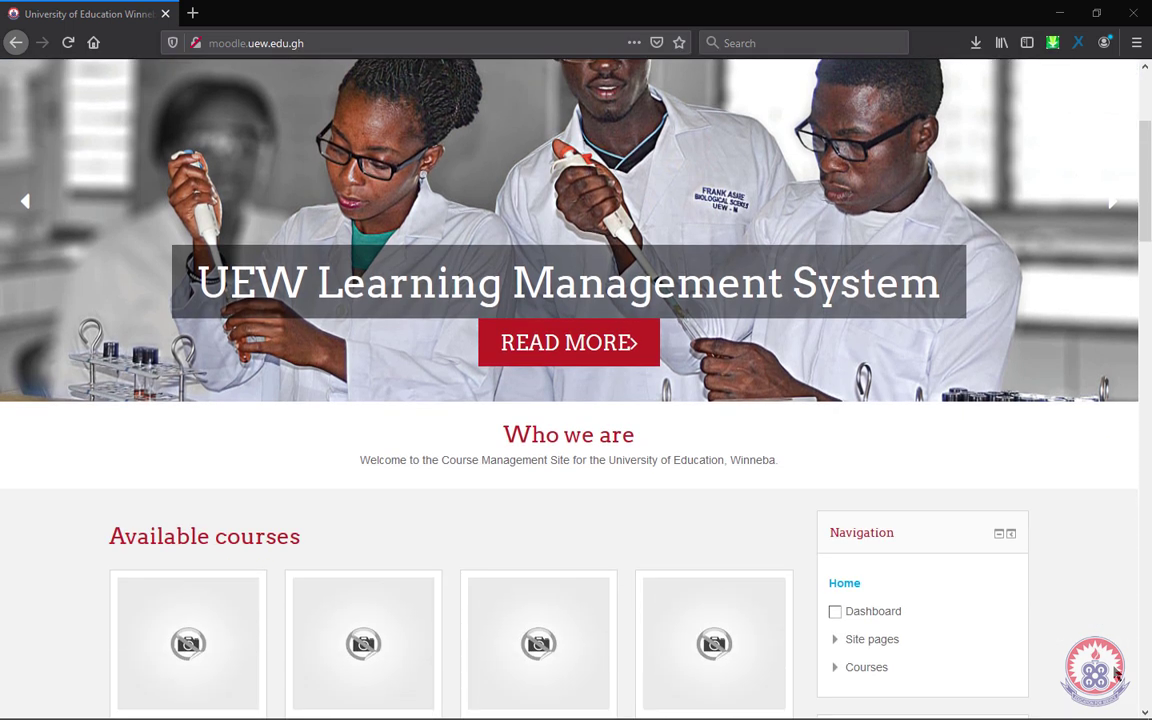
{"action": "scroll", "coordinate": [1117, 676], "scroll_direction": "down", "scroll_amount": 4}
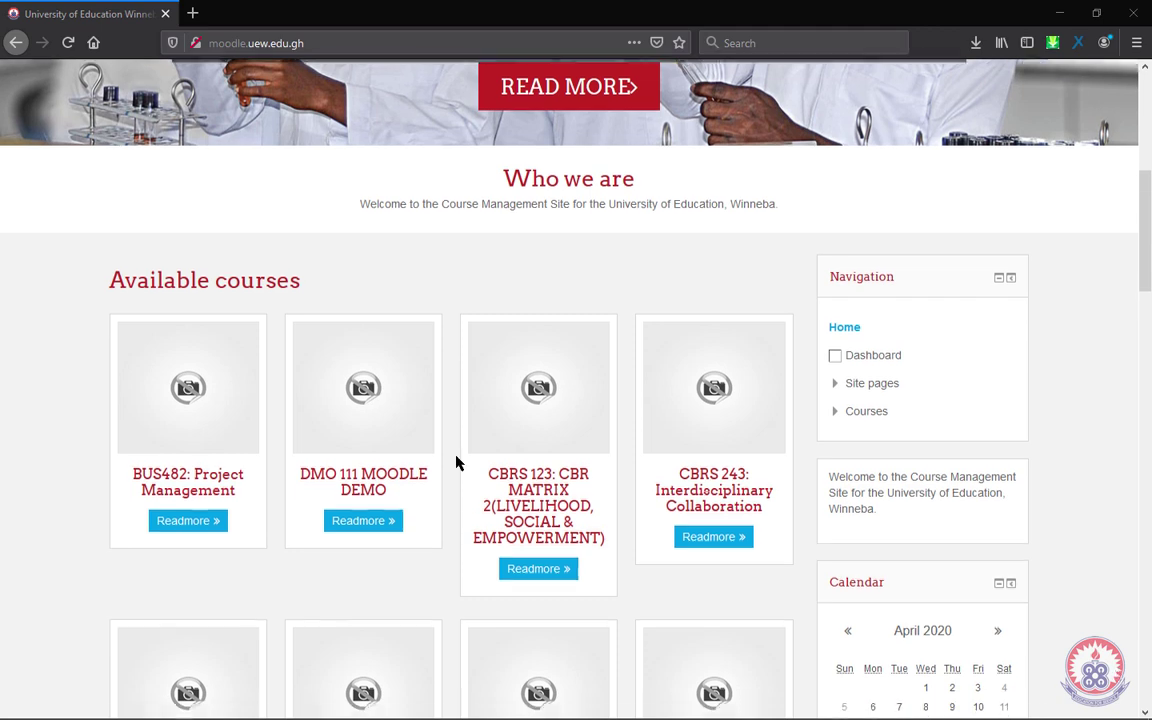
{"action": "scroll", "coordinate": [458, 463], "scroll_direction": "up", "scroll_amount": 3}
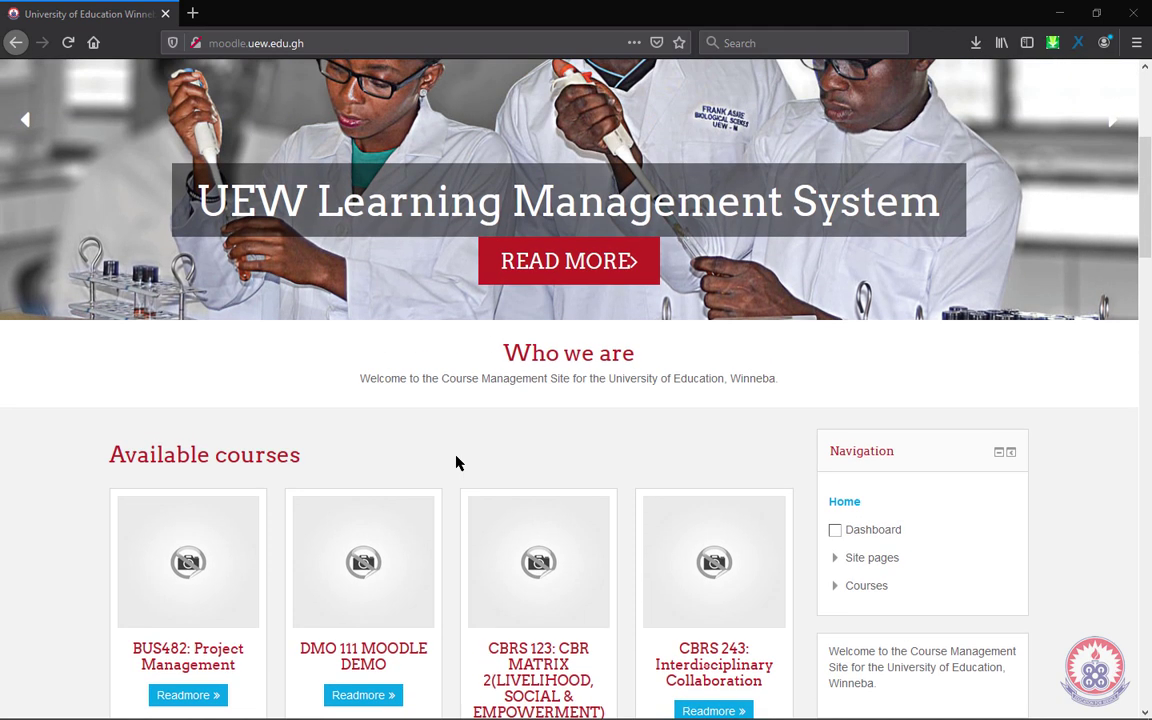
{"action": "scroll", "coordinate": [456, 463], "scroll_direction": "down", "scroll_amount": 3}
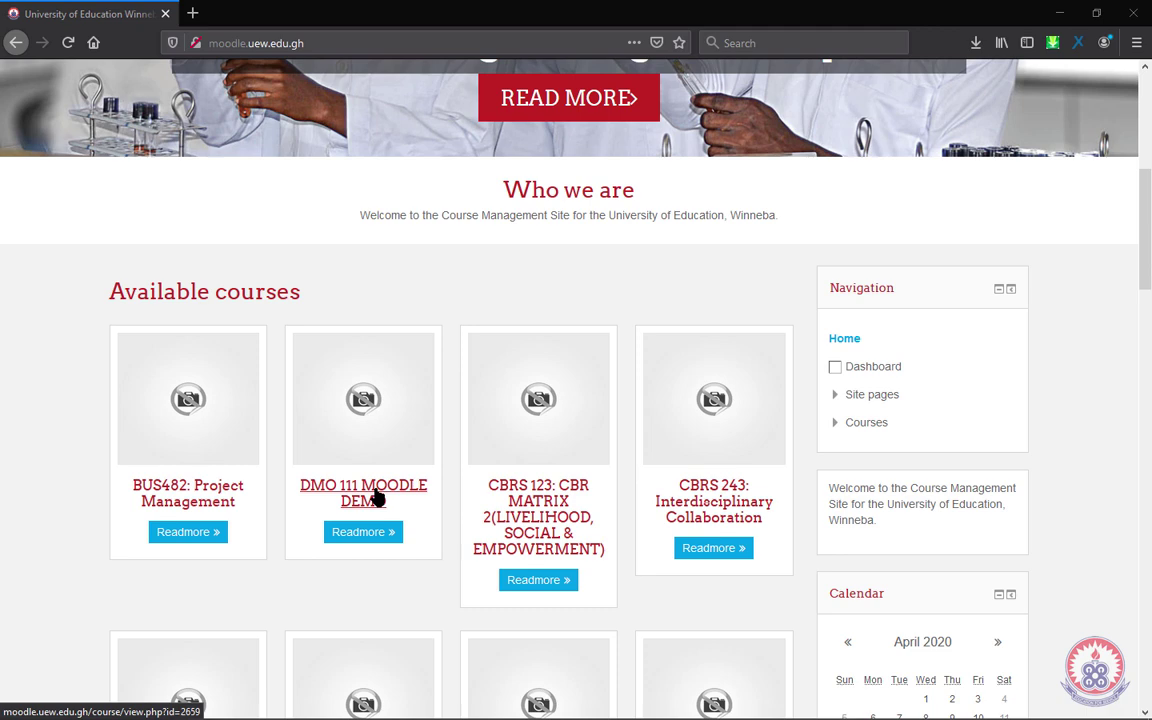
{"action": "scroll", "coordinate": [378, 497], "scroll_direction": "up", "scroll_amount": 5}
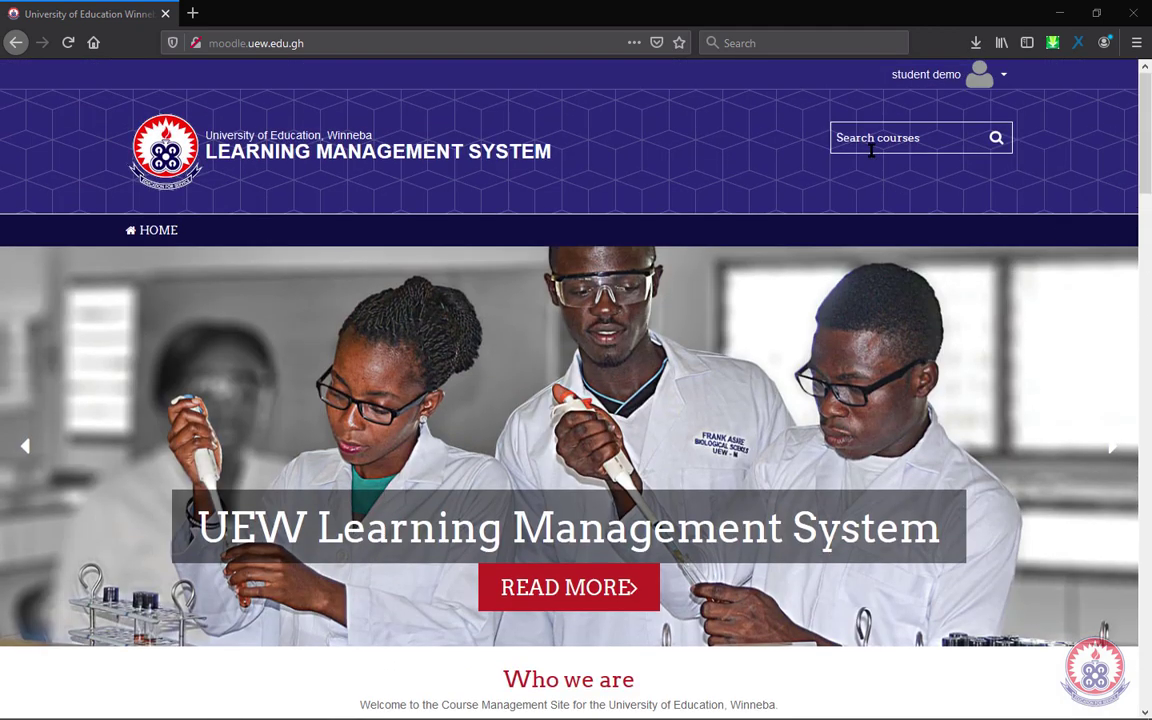
{"action": "left_click", "coordinate": [921, 143]}
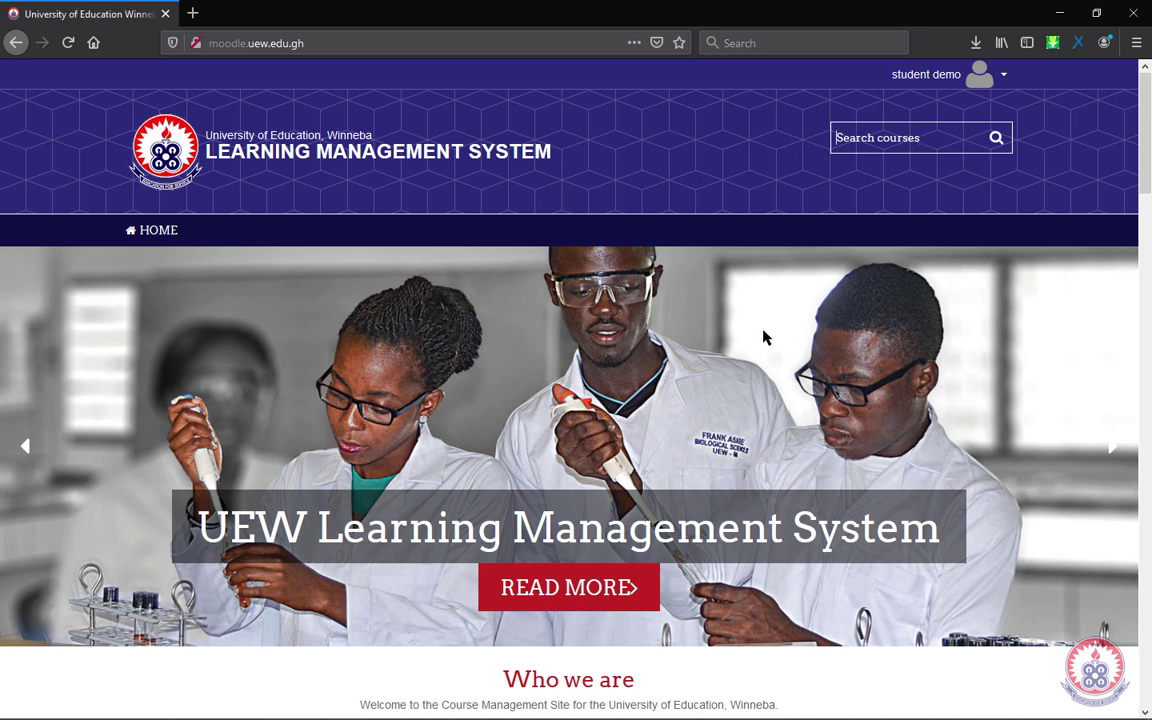
- Open DMO 111 MOODLE DEMO and reload so its self enrolment option shows
{"action": "scroll", "coordinate": [763, 335], "scroll_direction": "down", "scroll_amount": 5}
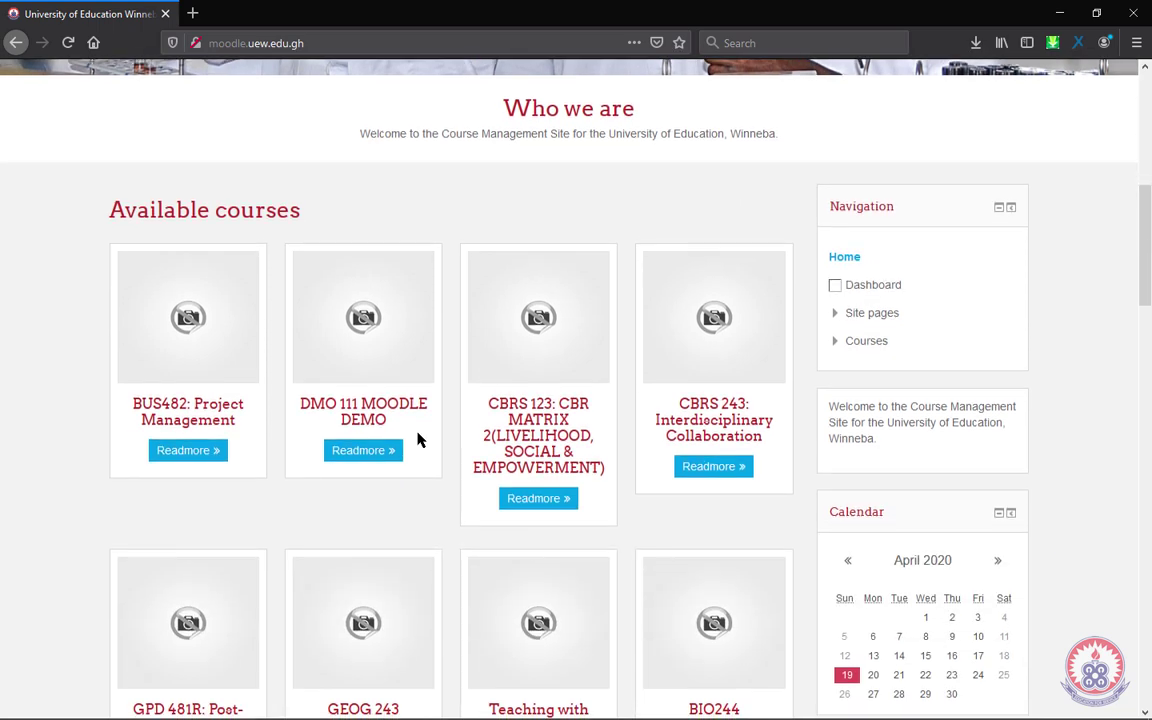
{"action": "left_click", "coordinate": [360, 412]}
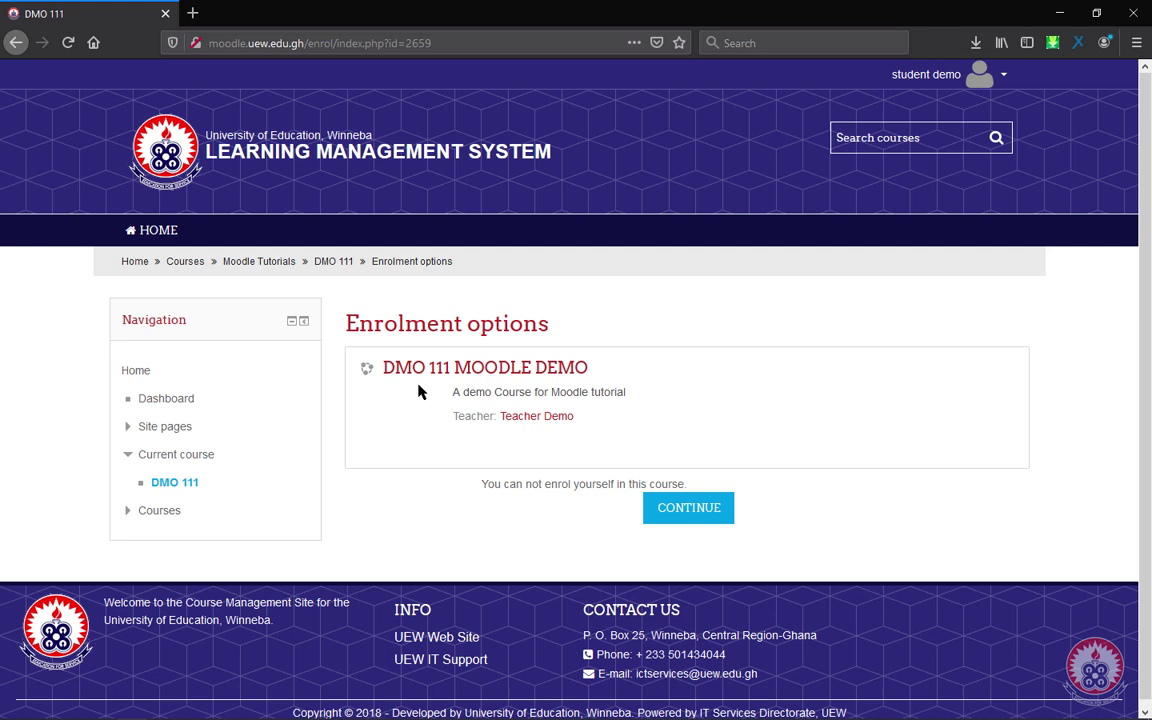
{"action": "key", "text": "F5"}
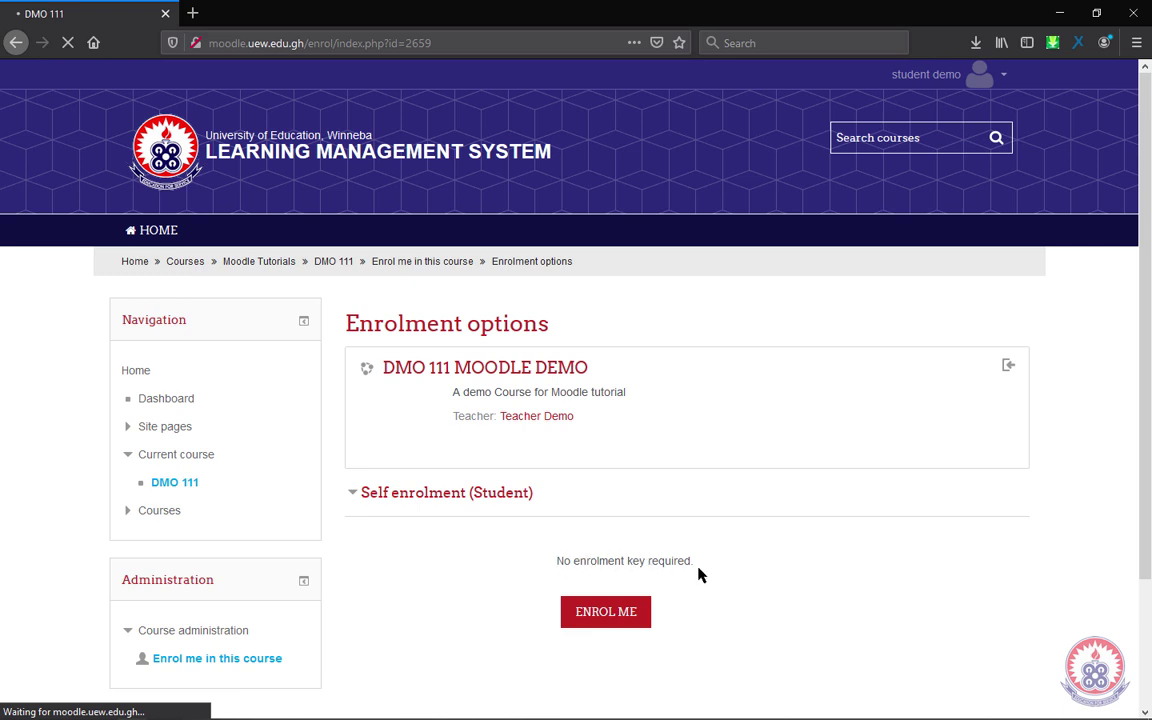
- Self-enrol as a student in DMO 111 using ENROL ME
{"action": "left_click", "coordinate": [606, 618]}
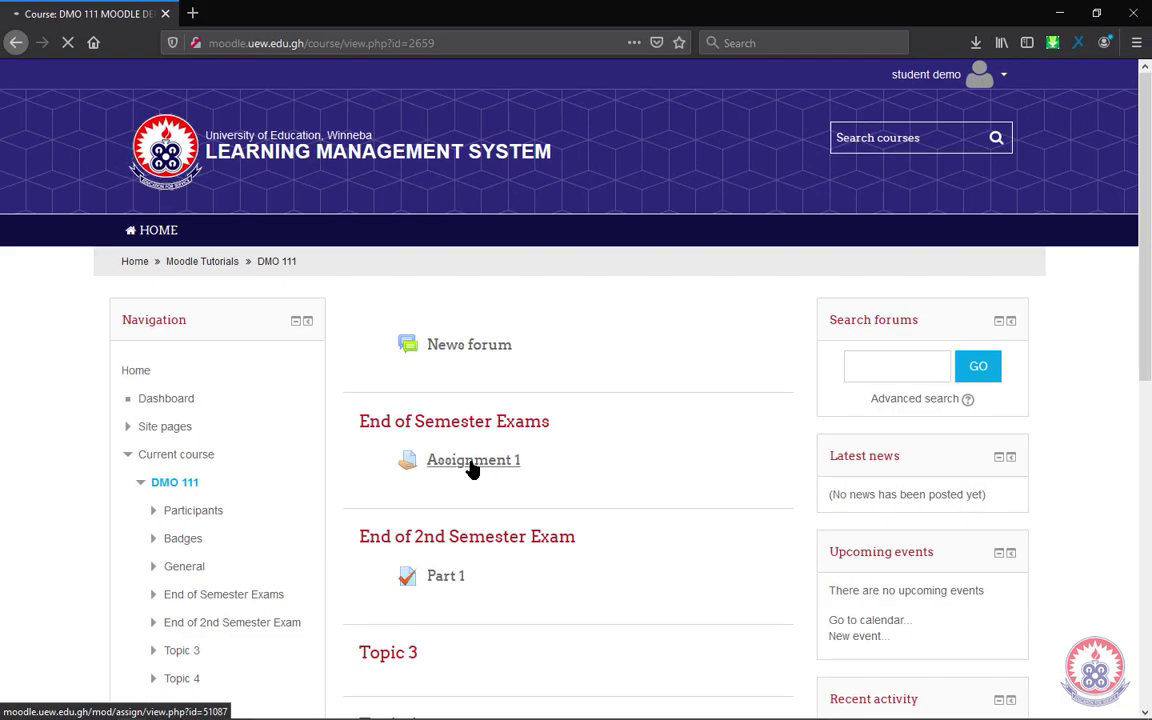
- Open Assignment 1 under End of Semester Exams and review its No attempt status
{"action": "left_click", "coordinate": [528, 450]}
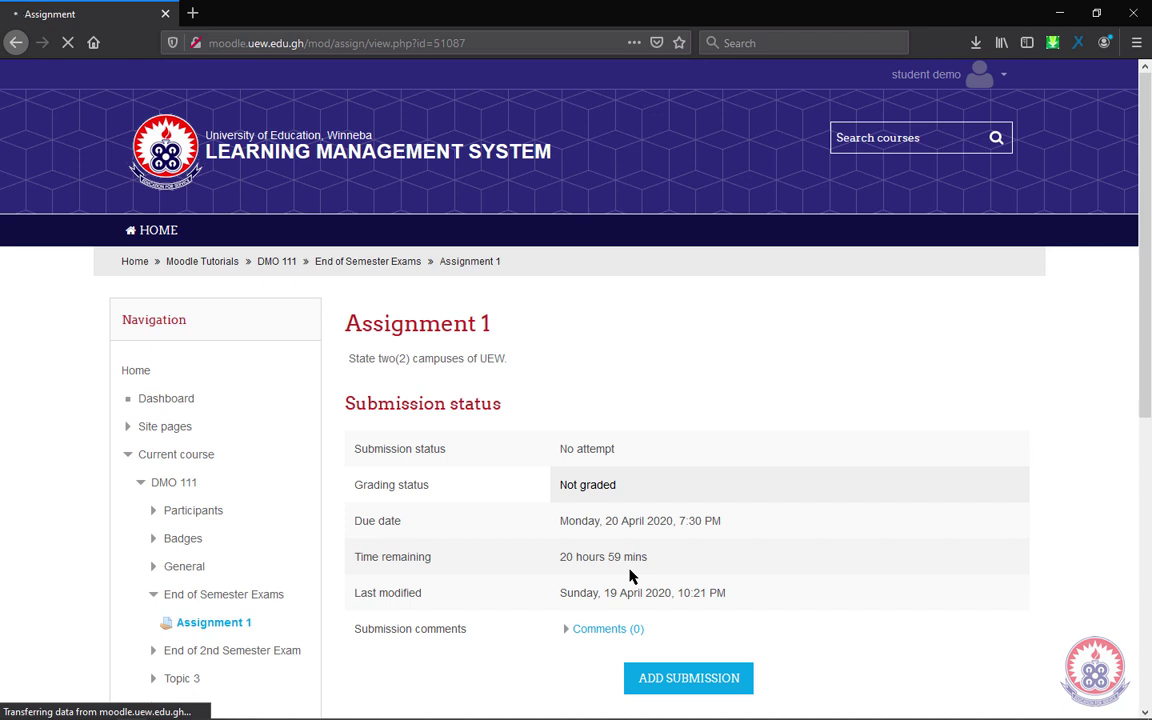
{"action": "scroll", "coordinate": [630, 576], "scroll_direction": "down", "scroll_amount": 2}
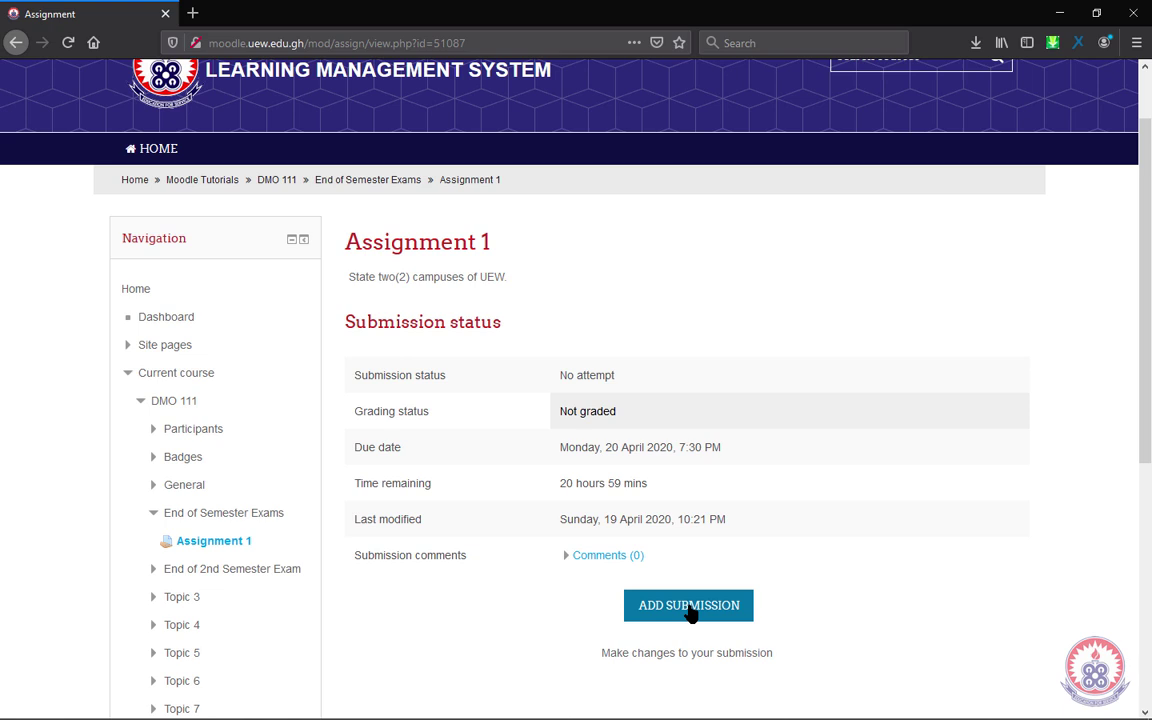
- Start a new Assignment 1 submission and place the caret in the Online text box
{"action": "left_click", "coordinate": [690, 608]}
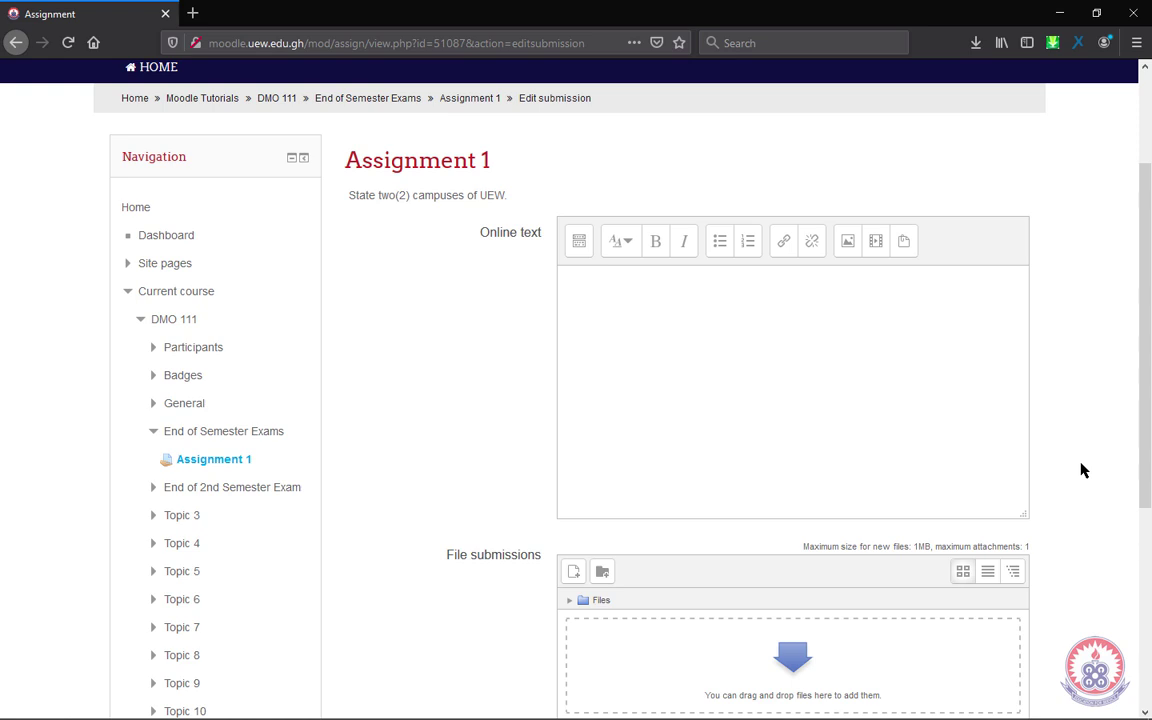
{"action": "scroll", "coordinate": [1081, 473], "scroll_direction": "down", "scroll_amount": 4}
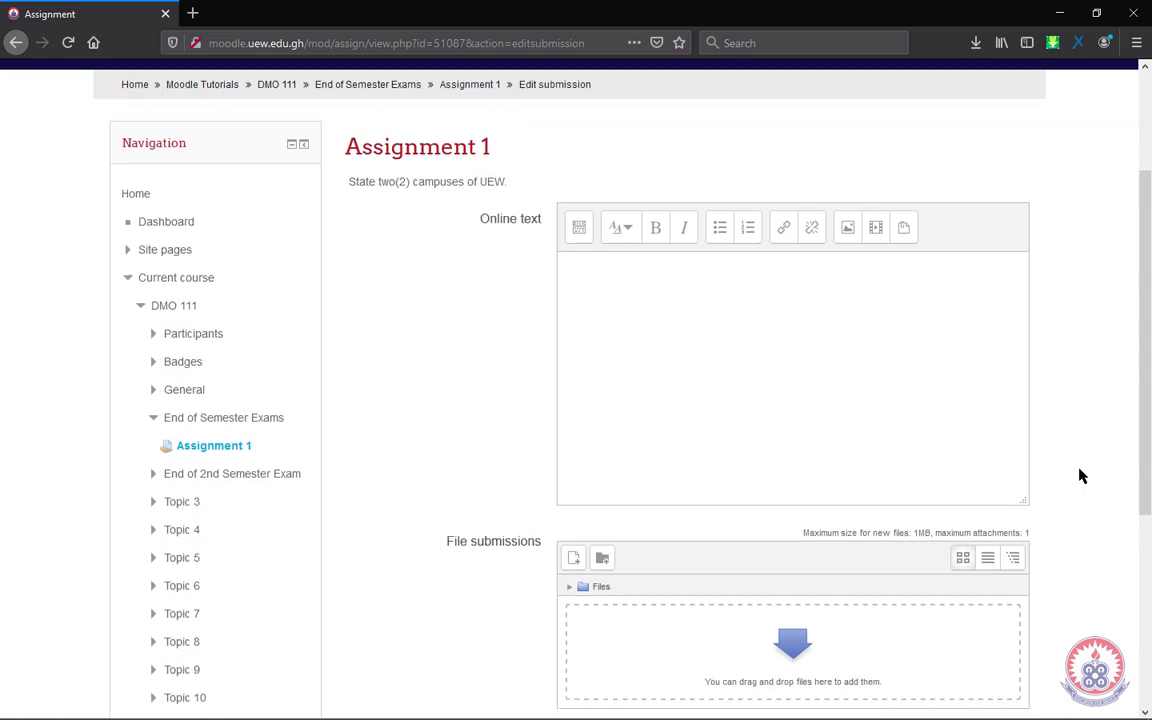
{"action": "scroll", "coordinate": [1081, 475], "scroll_direction": "up", "scroll_amount": 4}
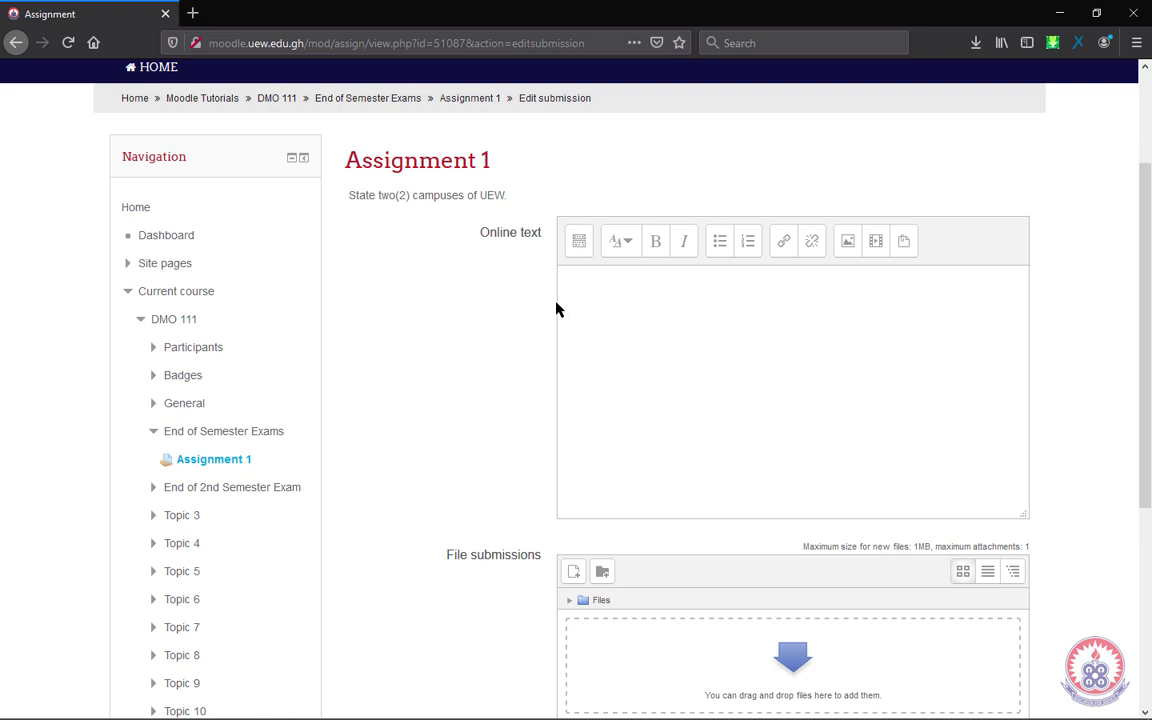
{"action": "left_click", "coordinate": [580, 291]}
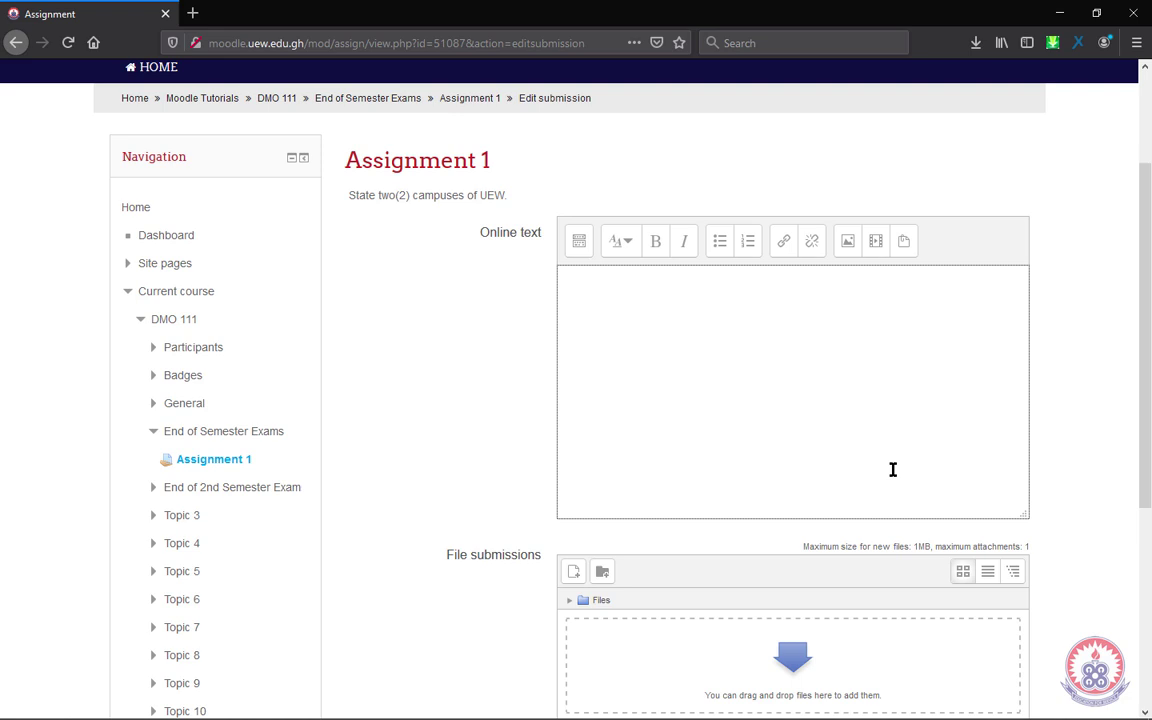
- Bring up the File picker from the File submissions area
{"action": "scroll", "coordinate": [504, 455], "scroll_direction": "down", "scroll_amount": 3}
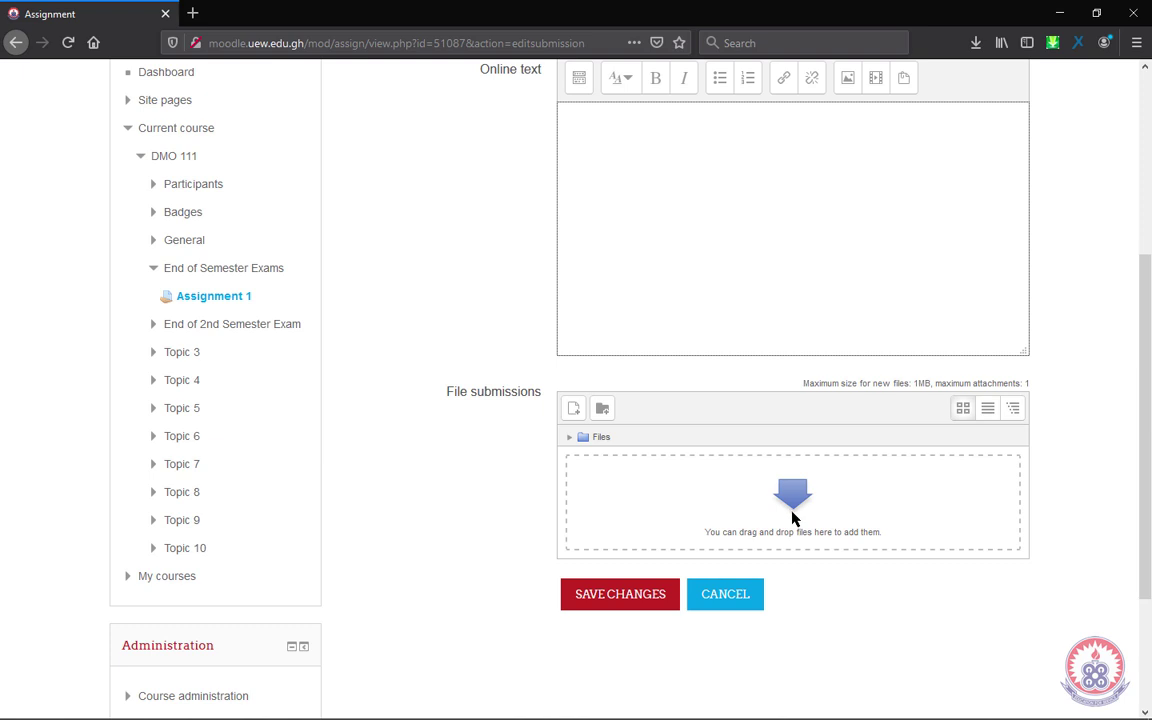
{"action": "scroll", "coordinate": [792, 518], "scroll_direction": "up", "scroll_amount": 5}
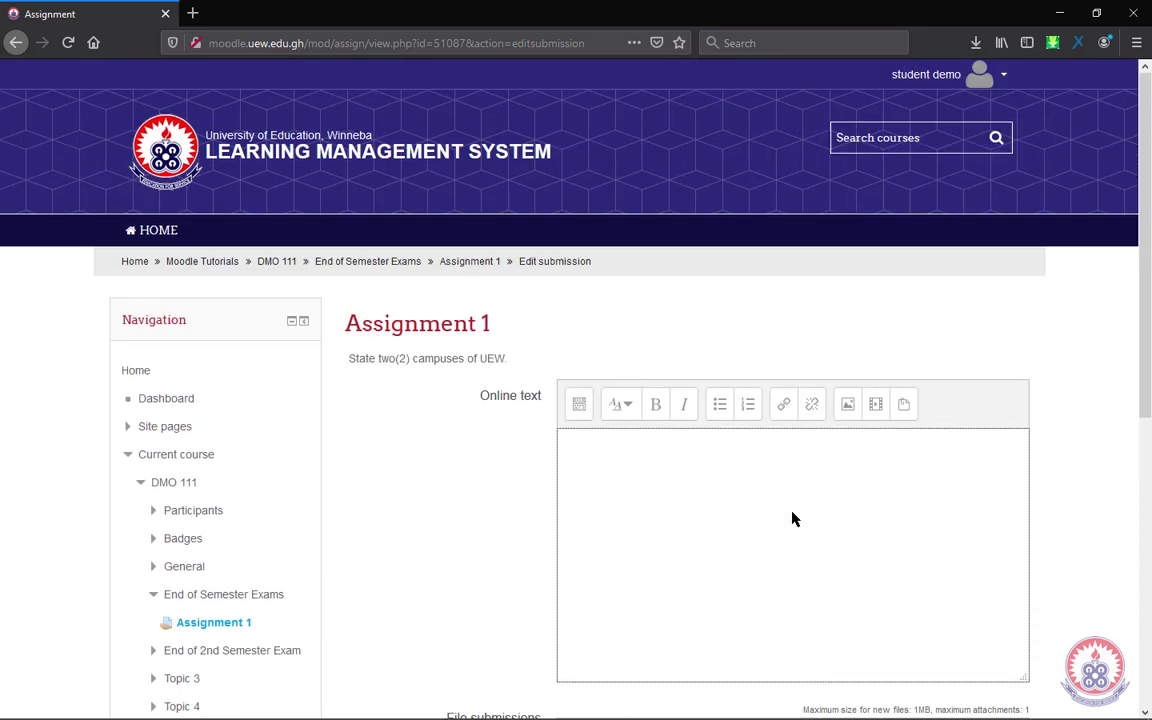
{"action": "scroll", "coordinate": [792, 515], "scroll_direction": "down", "scroll_amount": 3}
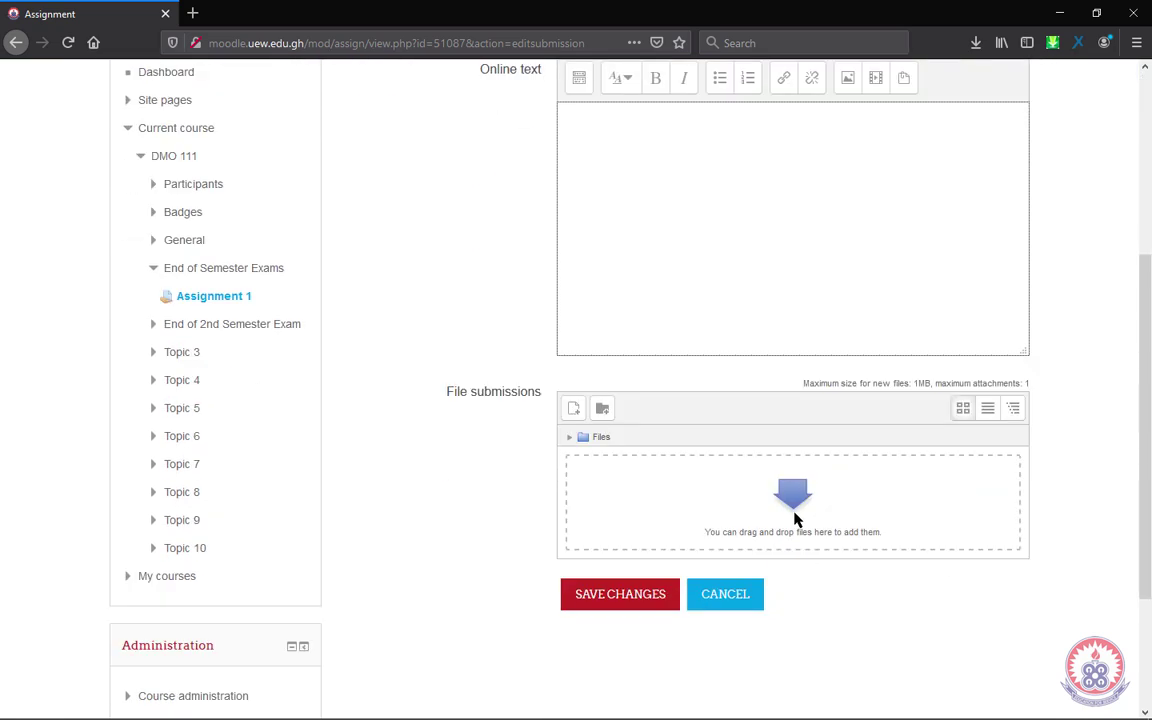
{"action": "left_click", "coordinate": [790, 512]}
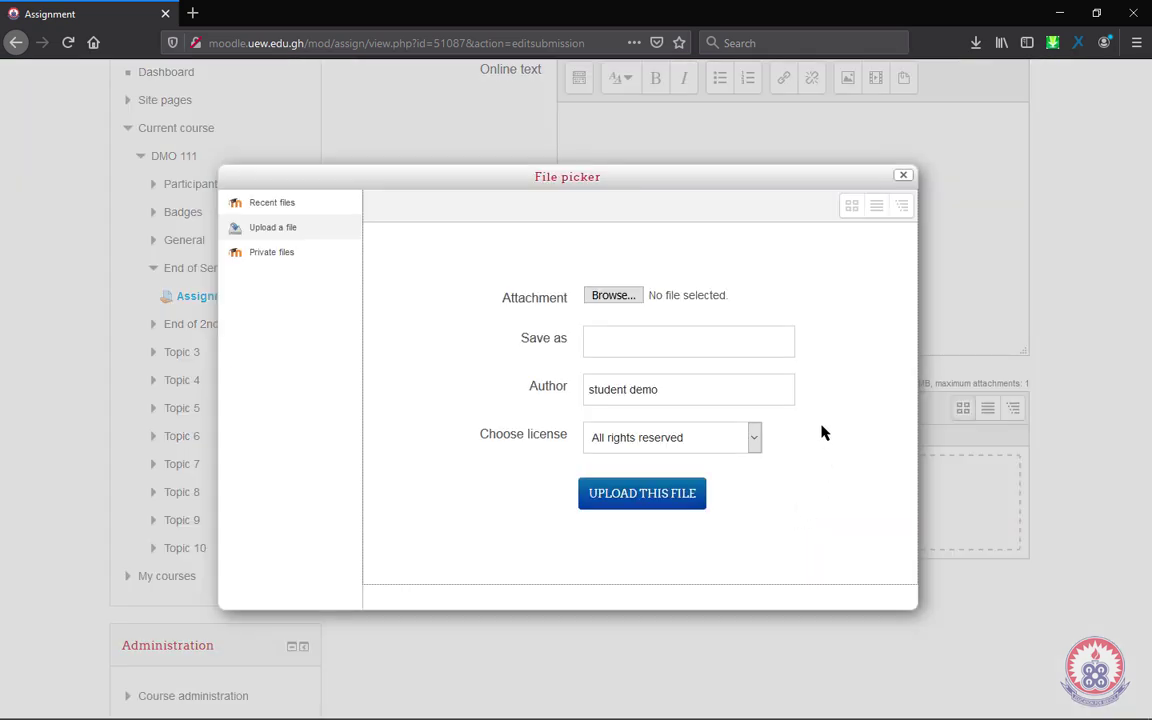
- Choose the 00 INFORMATION COMMUNICATION TECHNOLOGY PDF from the Desktop for upload
{"action": "left_click", "coordinate": [263, 232]}
{"action": "left_click", "coordinate": [631, 301]}
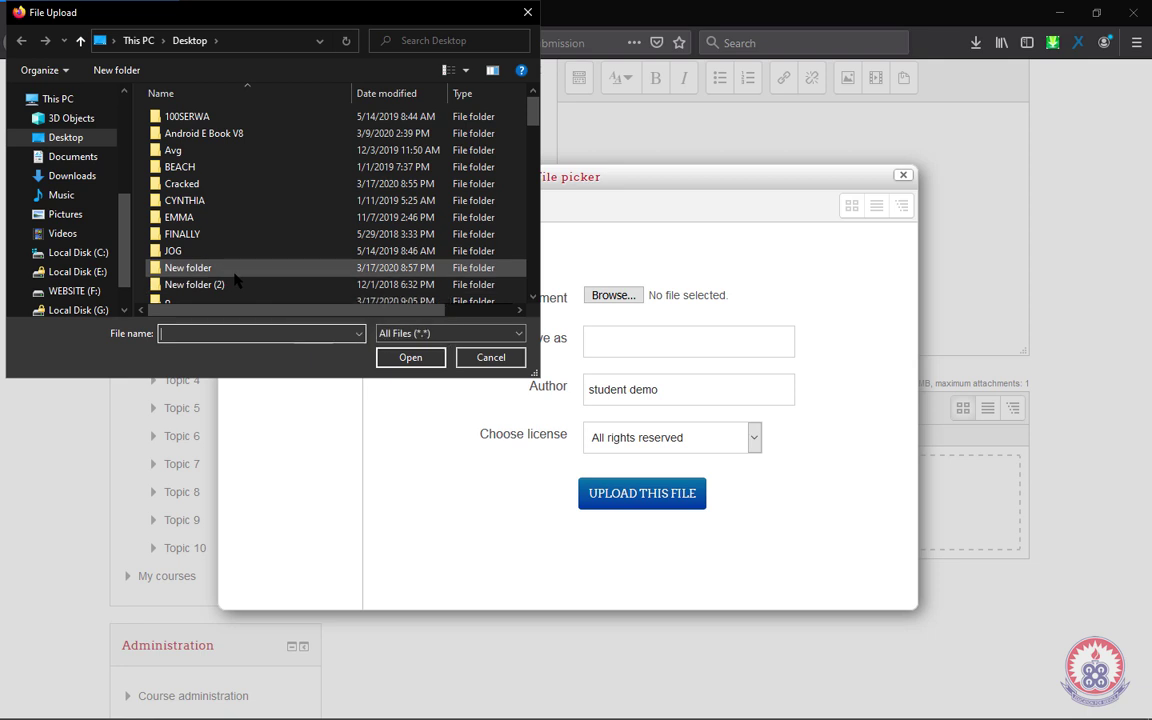
{"action": "scroll", "coordinate": [240, 280], "scroll_direction": "down", "scroll_amount": 2}
{"action": "scroll", "coordinate": [237, 280], "scroll_direction": "up", "scroll_amount": 2}
{"action": "scroll", "coordinate": [237, 280], "scroll_direction": "down", "scroll_amount": 4}
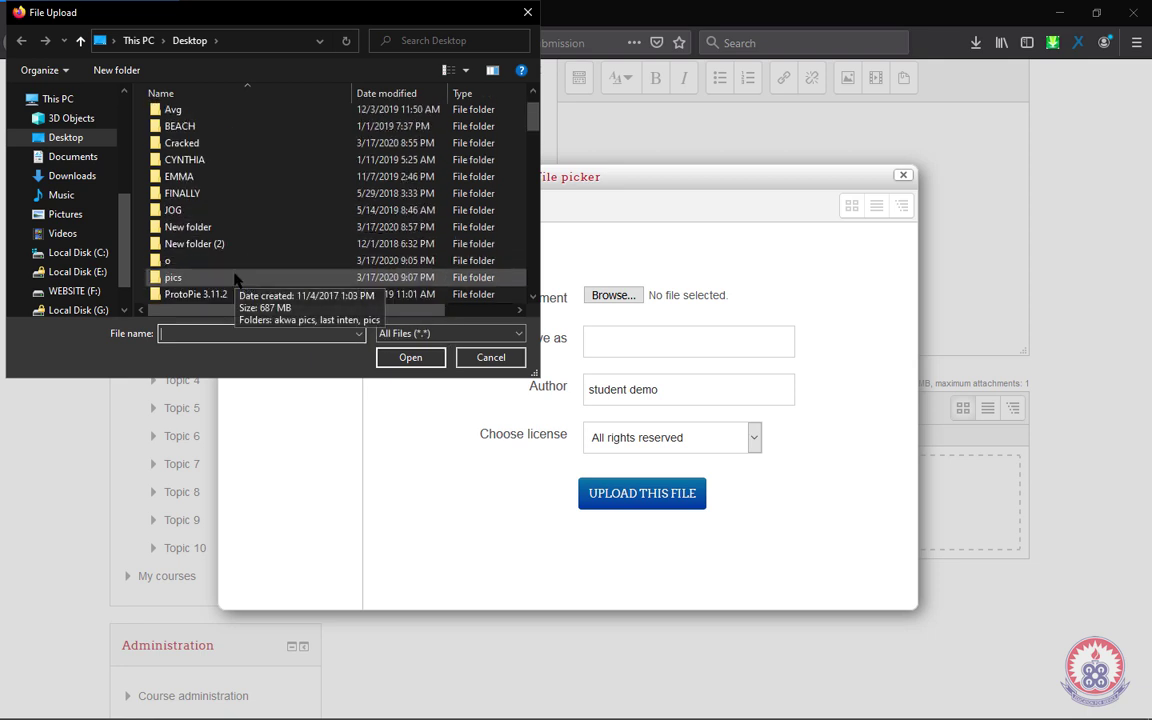
{"action": "scroll", "coordinate": [237, 280], "scroll_direction": "up", "scroll_amount": 4}
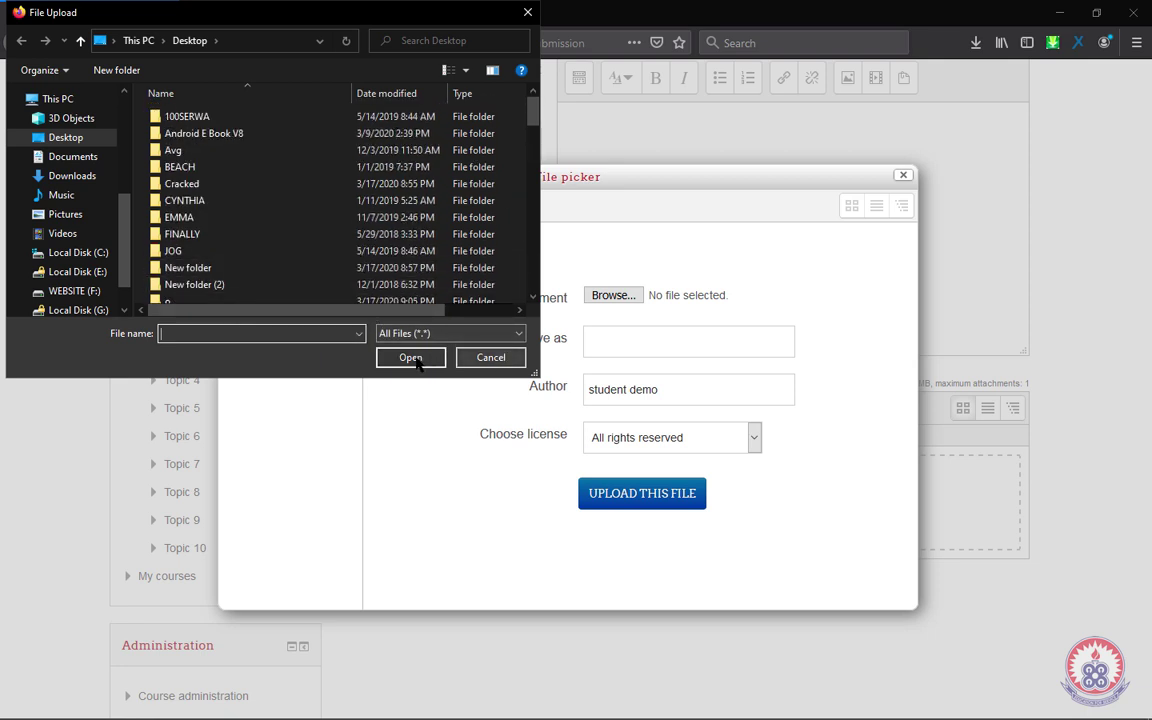
{"action": "scroll", "coordinate": [296, 309], "scroll_direction": "down", "scroll_amount": 1}
{"action": "scroll", "coordinate": [270, 292], "scroll_direction": "down", "scroll_amount": 1}
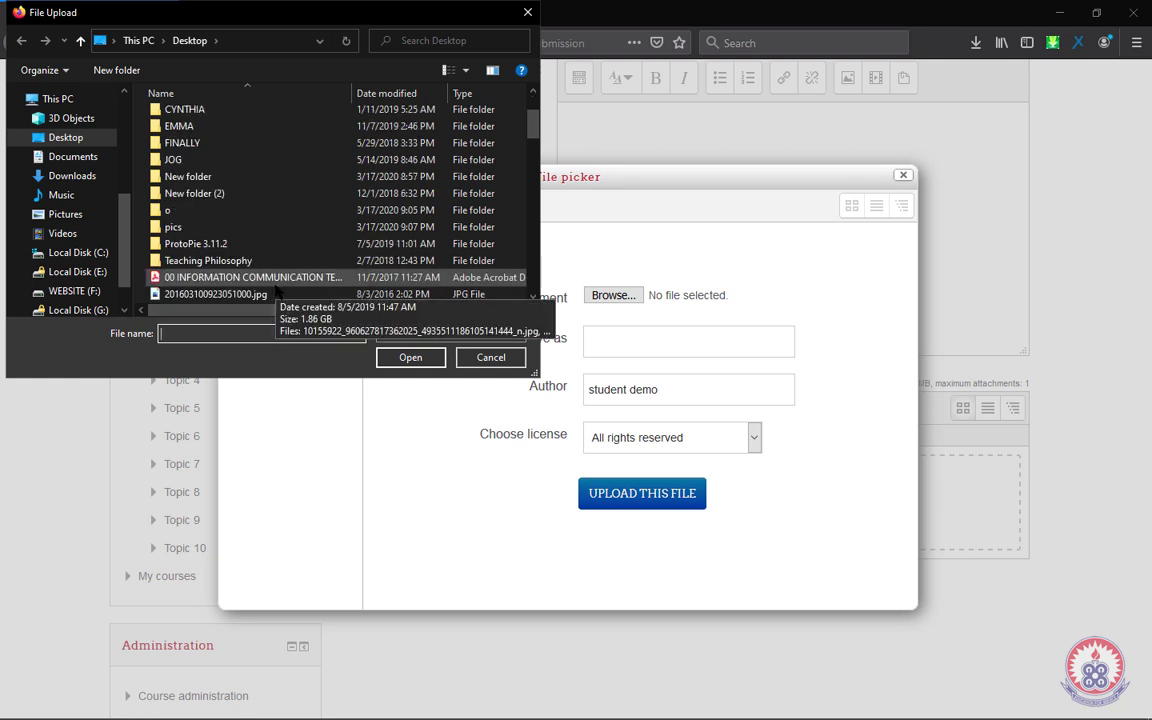
{"action": "left_click", "coordinate": [250, 277]}
{"action": "left_click", "coordinate": [411, 358]}
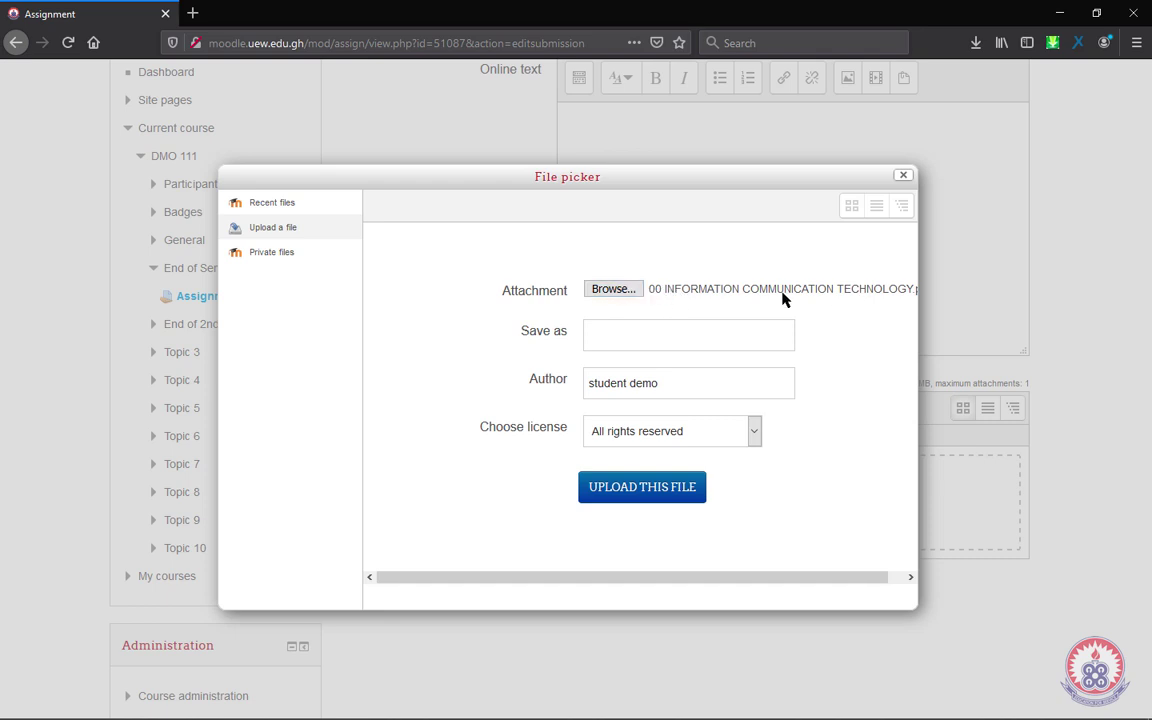
- Save the PDF as 'assignment' and attempt the upload
{"action": "left_click", "coordinate": [607, 335]}
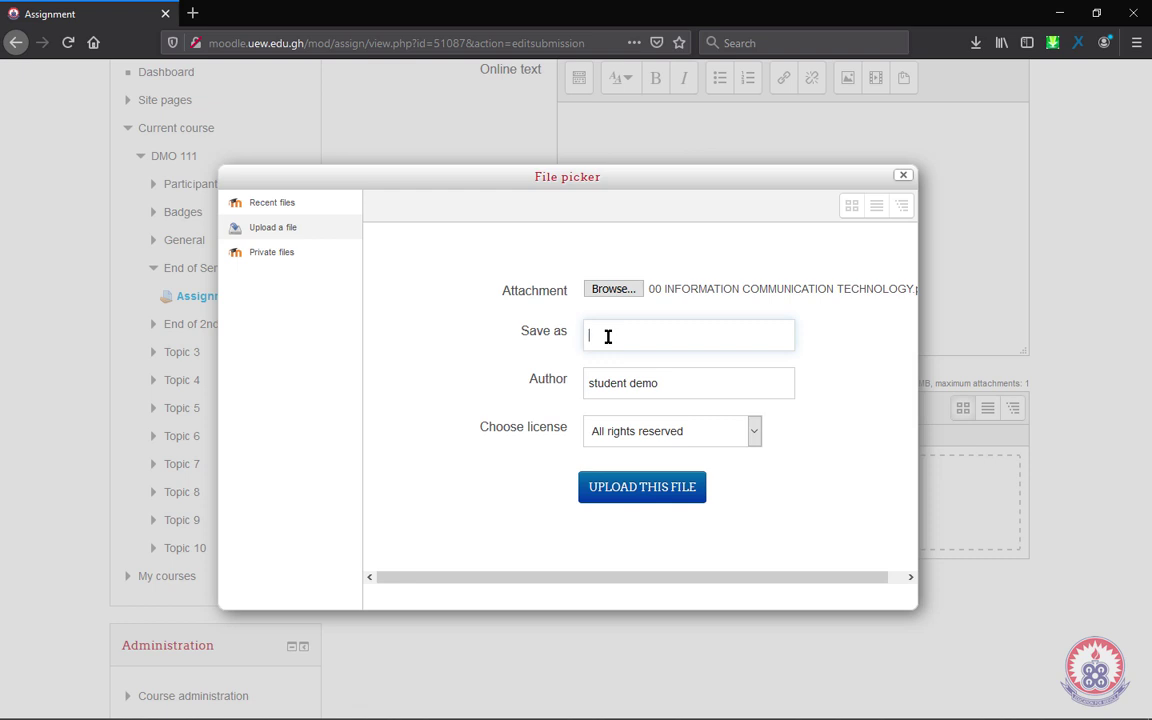
{"action": "type", "text": "assignment"}
{"action": "left_click", "coordinate": [610, 494]}
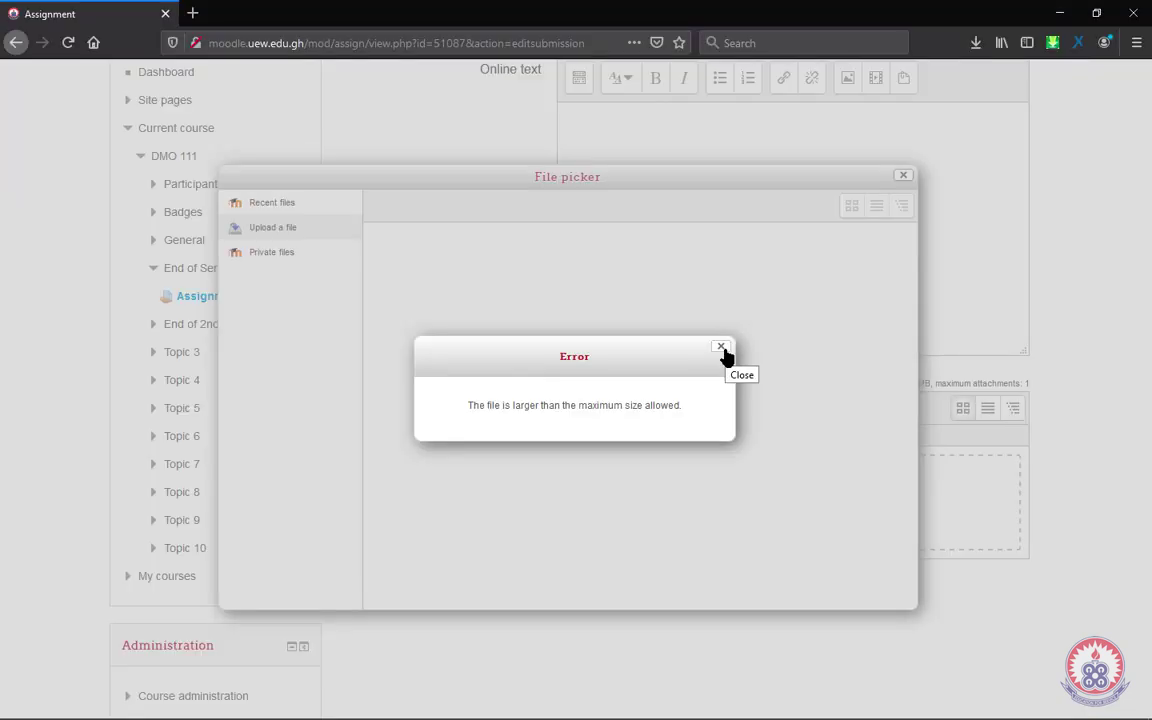
- Close the file-too-large error and the File picker, returning to the empty submission form
{"action": "left_click", "coordinate": [721, 348]}
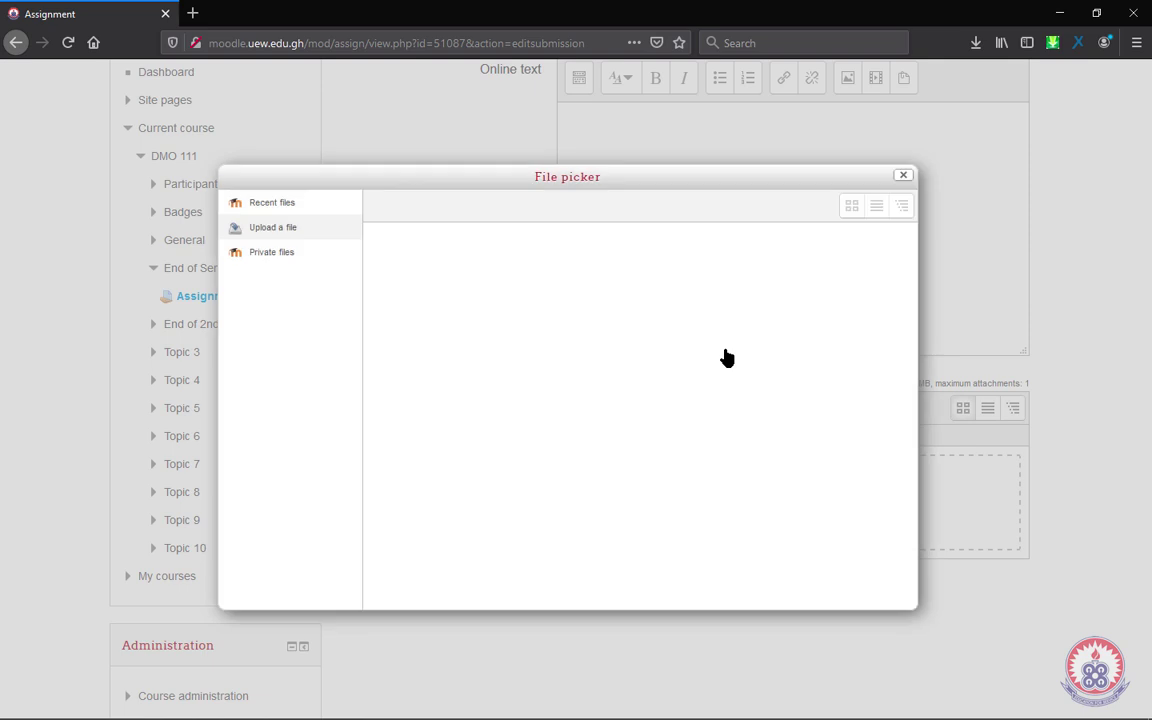
{"action": "left_click", "coordinate": [903, 177]}
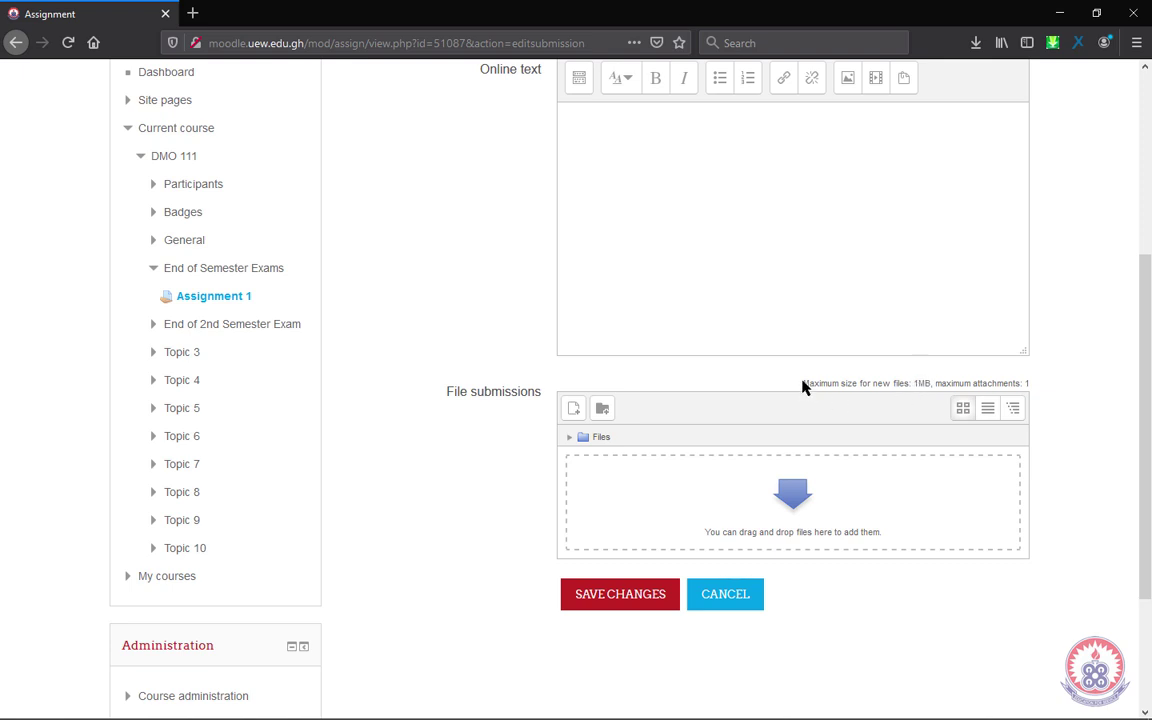
{"action": "left_click_drag", "start_coordinate": [803, 385], "coordinate": [860, 384]}
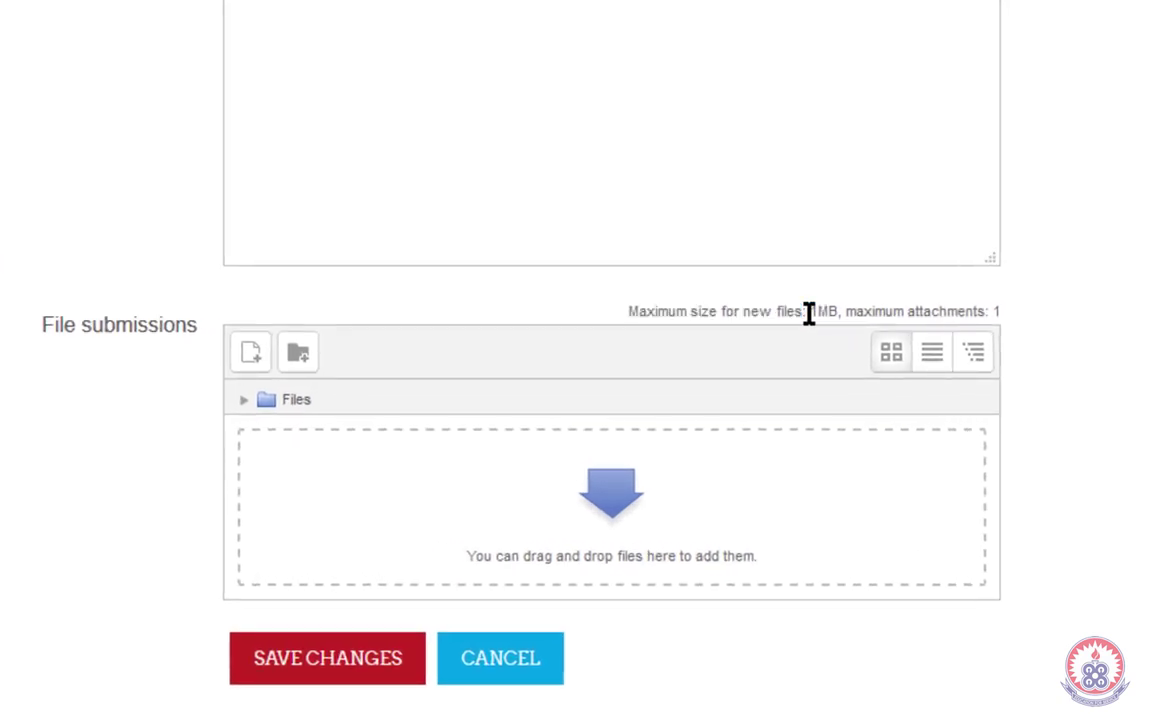
{"action": "left_click_drag", "start_coordinate": [810, 313], "coordinate": [845, 313]}
{"action": "left_click_drag", "start_coordinate": [993, 310], "coordinate": [1016, 320]}
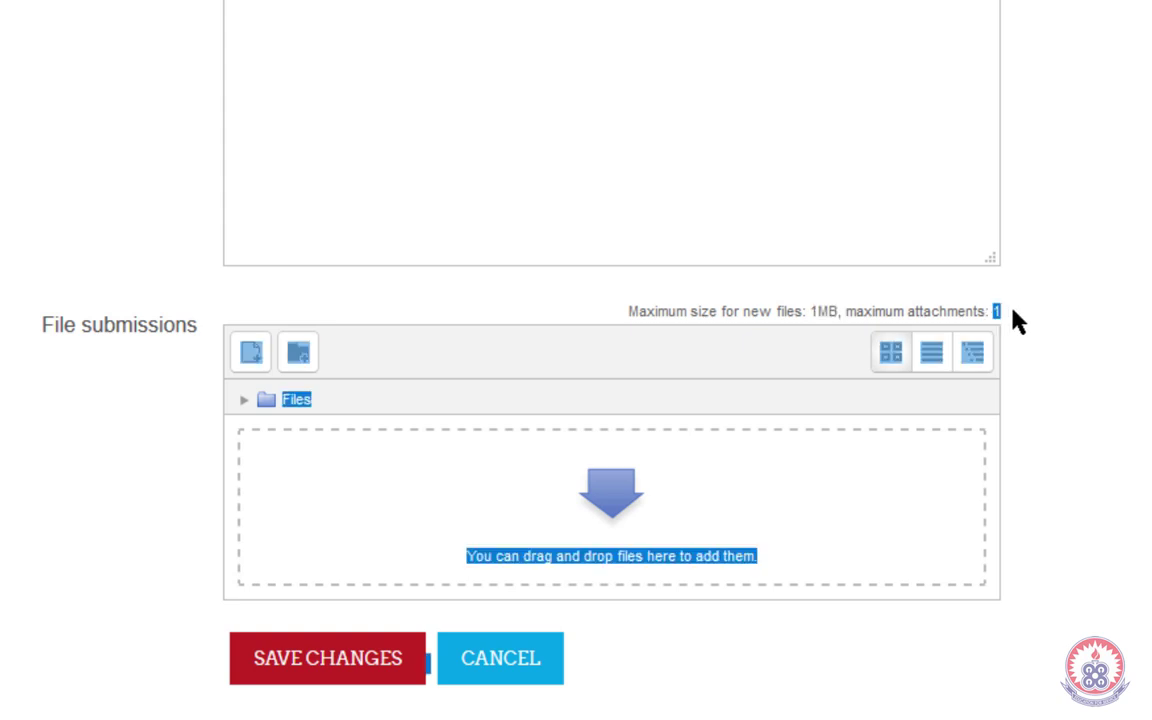
{"action": "left_click", "coordinate": [726, 308]}
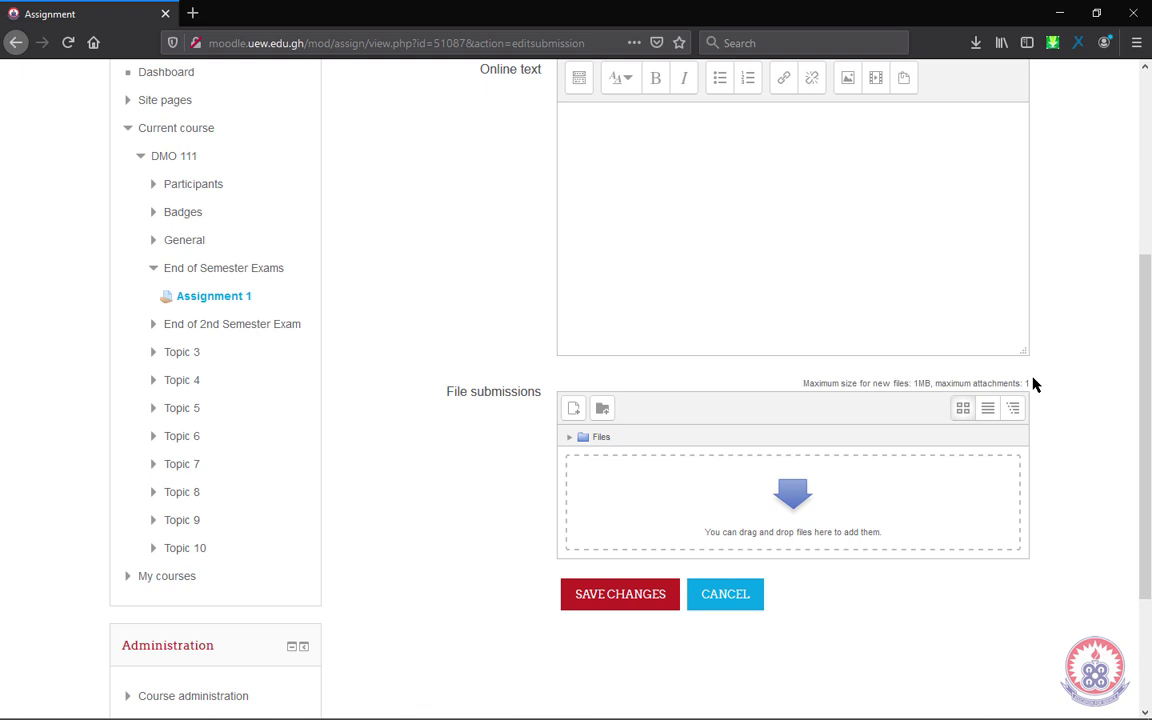
- Upload New Rich Text Document.rtf from the Desktop into the File submissions area
{"action": "left_click", "coordinate": [800, 499]}
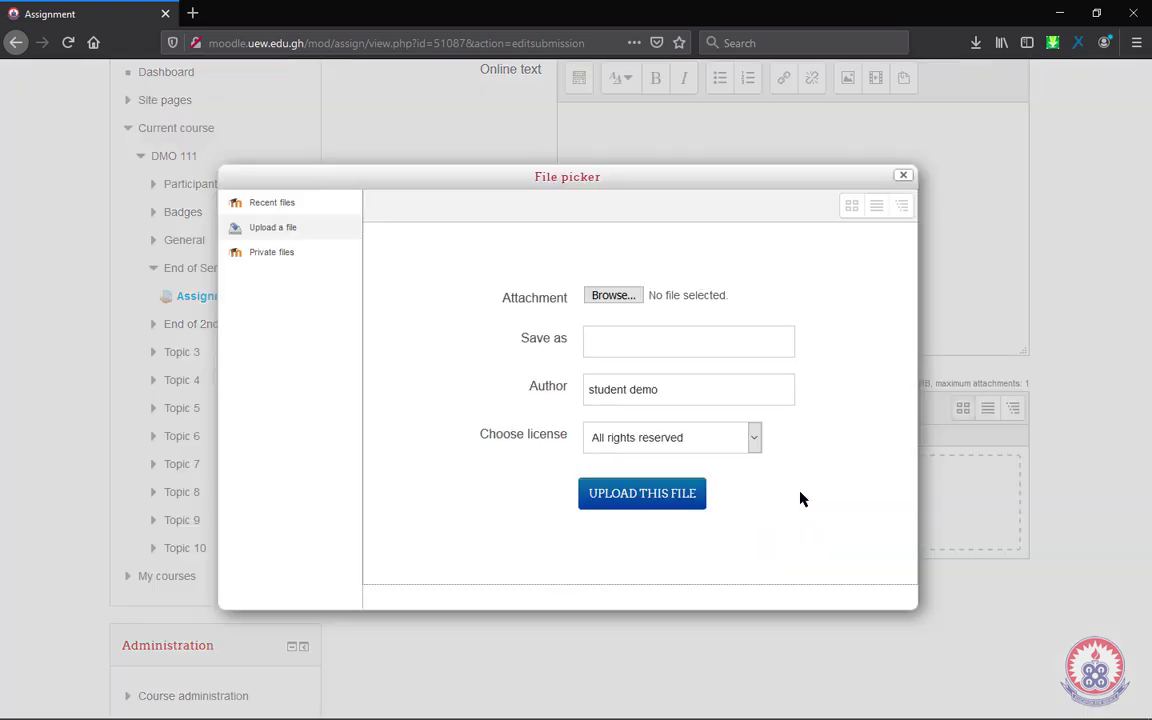
{"action": "left_click", "coordinate": [620, 297]}
{"action": "scroll", "coordinate": [287, 270], "scroll_direction": "down", "scroll_amount": 12}
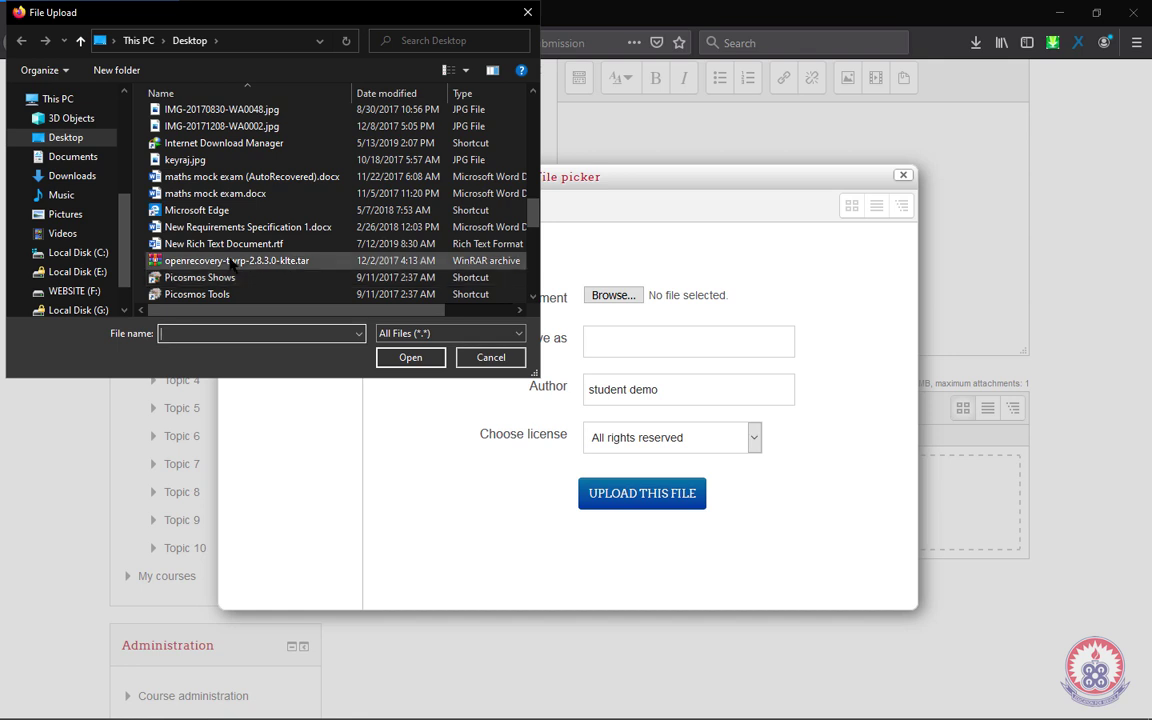
{"action": "double_click", "coordinate": [230, 245]}
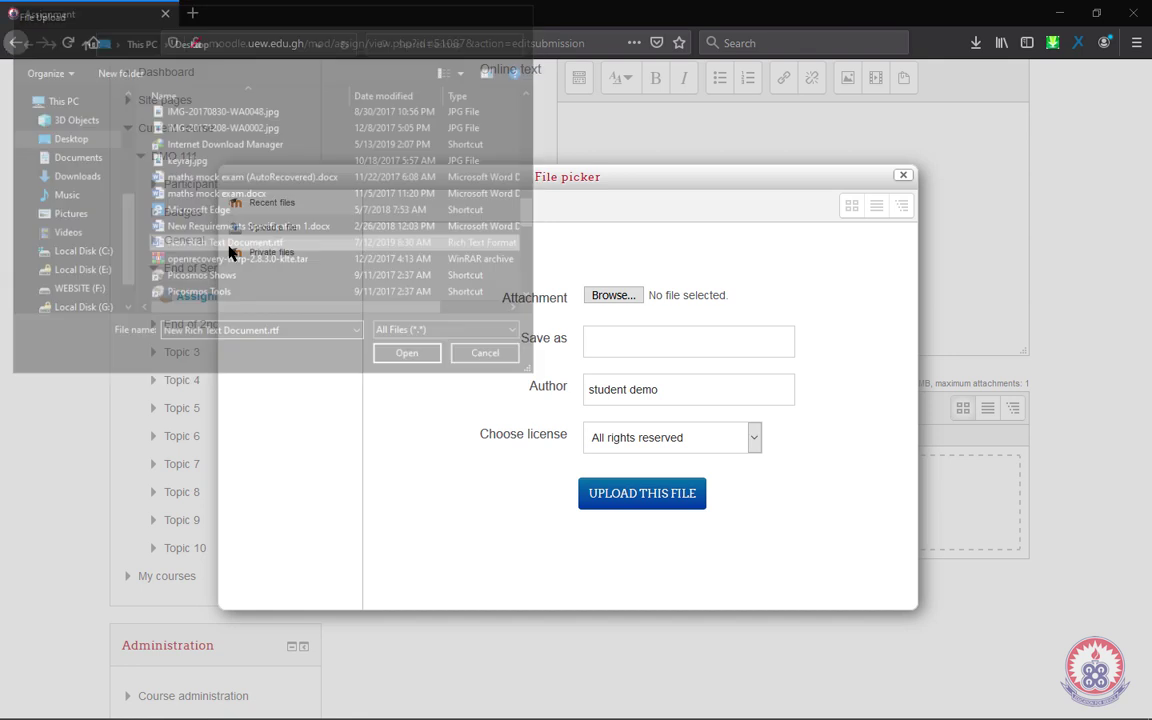
{"action": "left_click", "coordinate": [625, 490]}
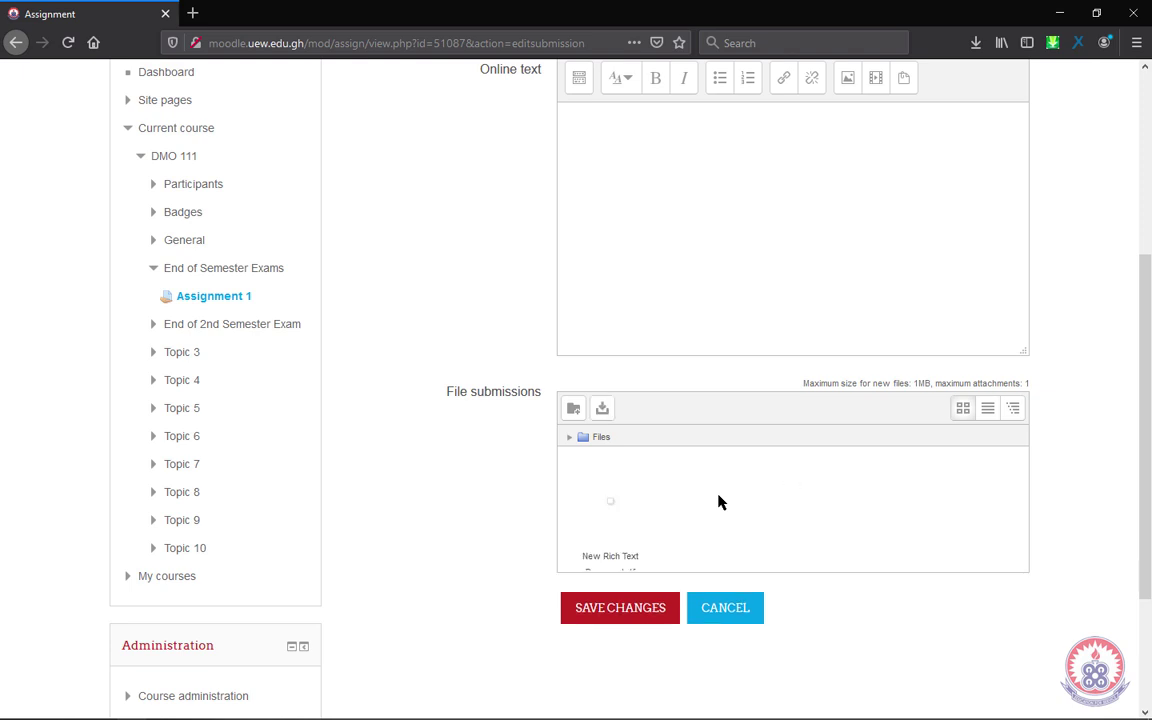
{"action": "scroll", "coordinate": [718, 502], "scroll_direction": "down", "scroll_amount": 2}
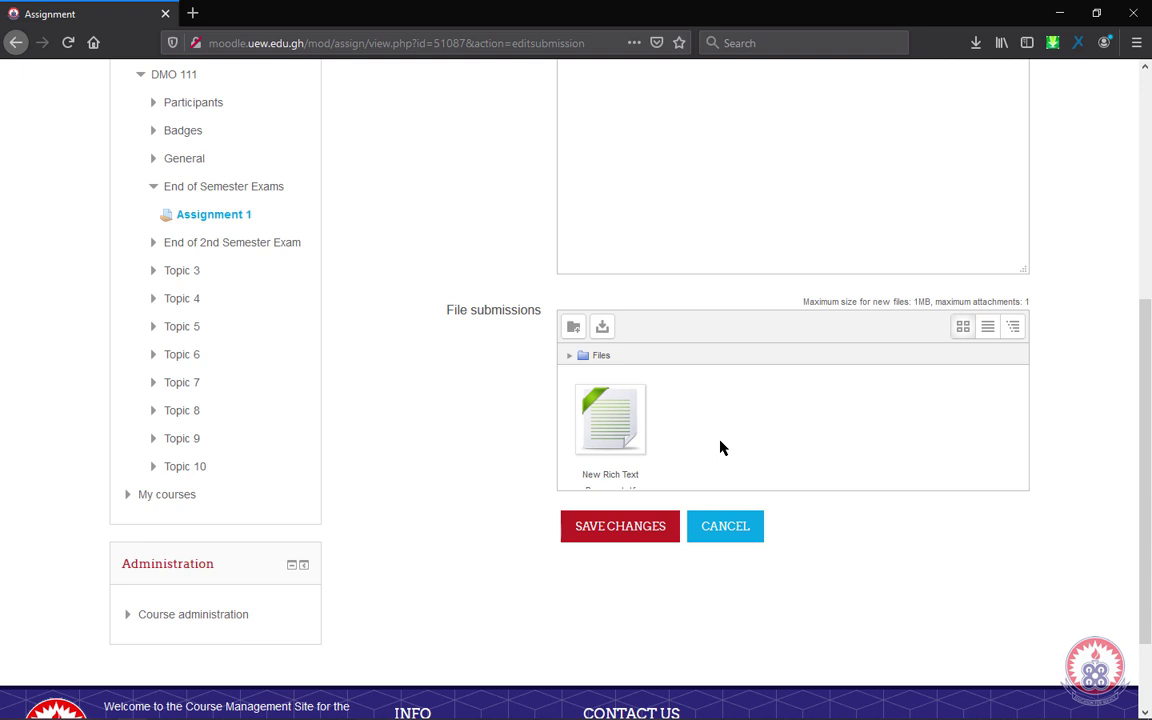
{"action": "scroll", "coordinate": [722, 448], "scroll_direction": "up", "scroll_amount": 2}
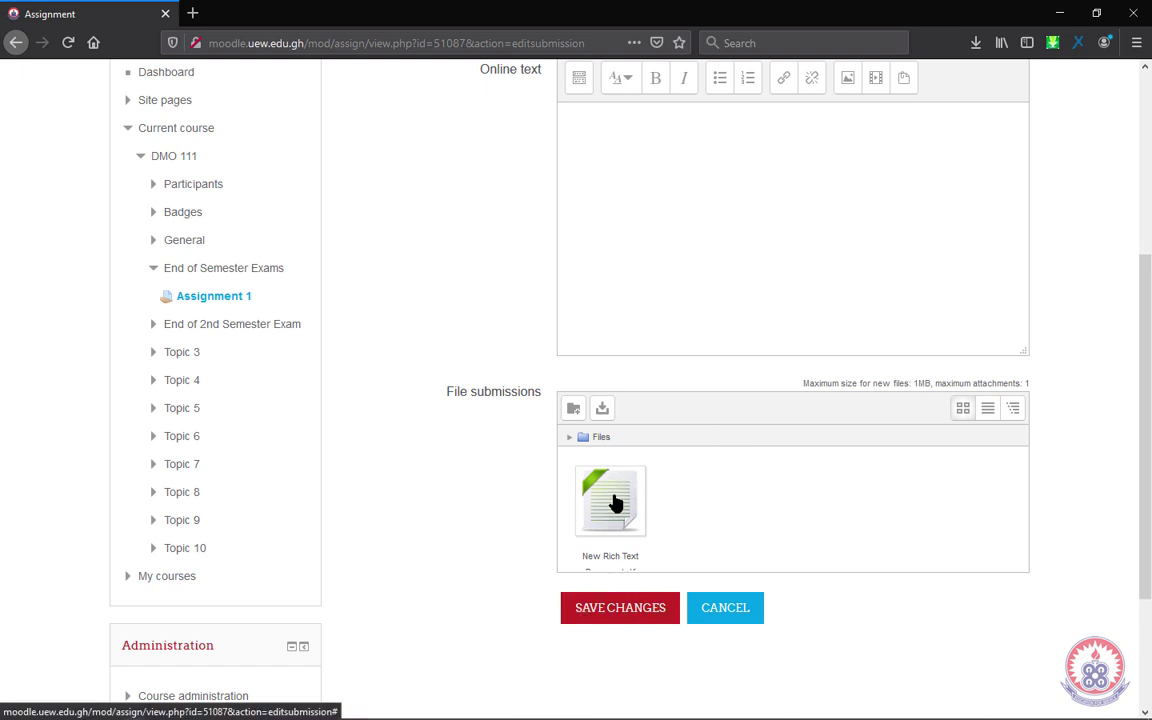
- Save the submission and view its 'Draft (not submitted)' status with the rtf listed
{"action": "left_click", "coordinate": [616, 614]}
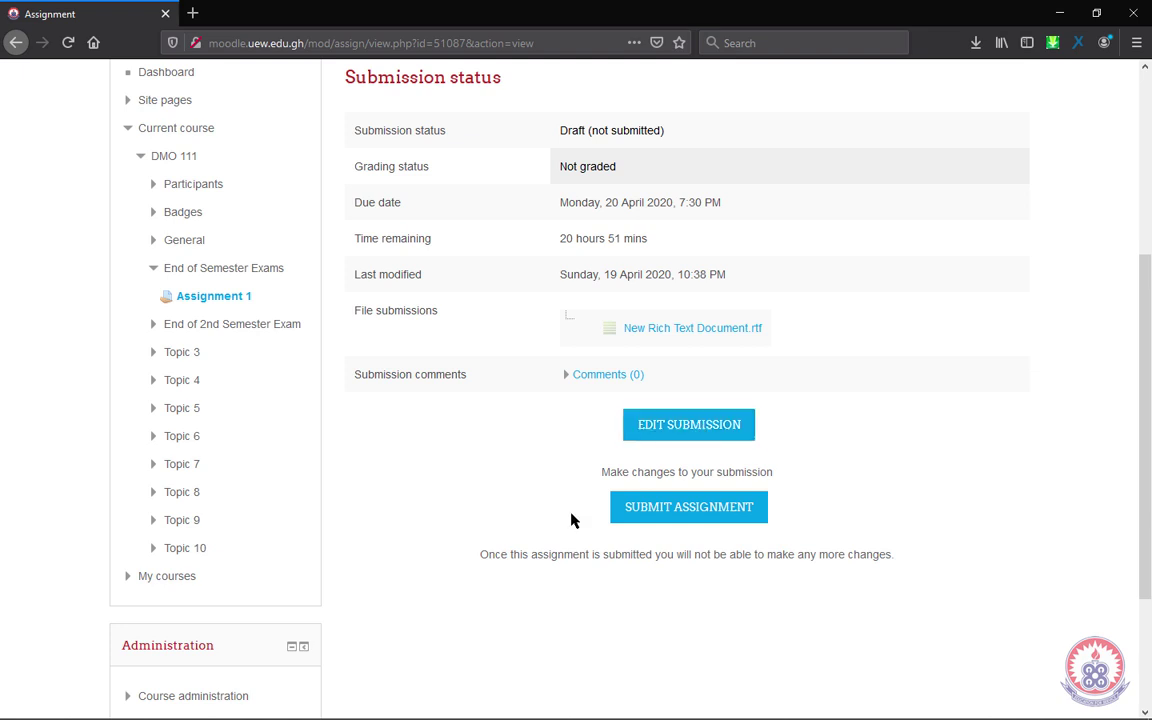
{"action": "scroll", "coordinate": [573, 520], "scroll_direction": "up", "scroll_amount": 4}
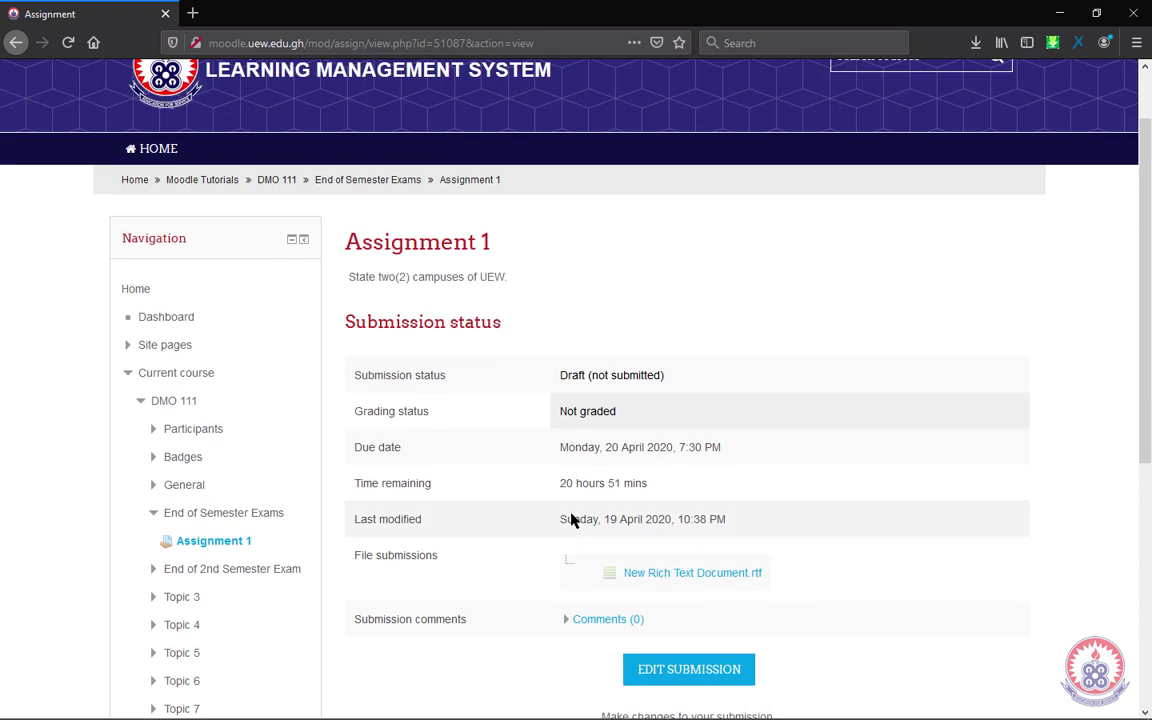
{"action": "scroll", "coordinate": [573, 520], "scroll_direction": "up", "scroll_amount": 2}
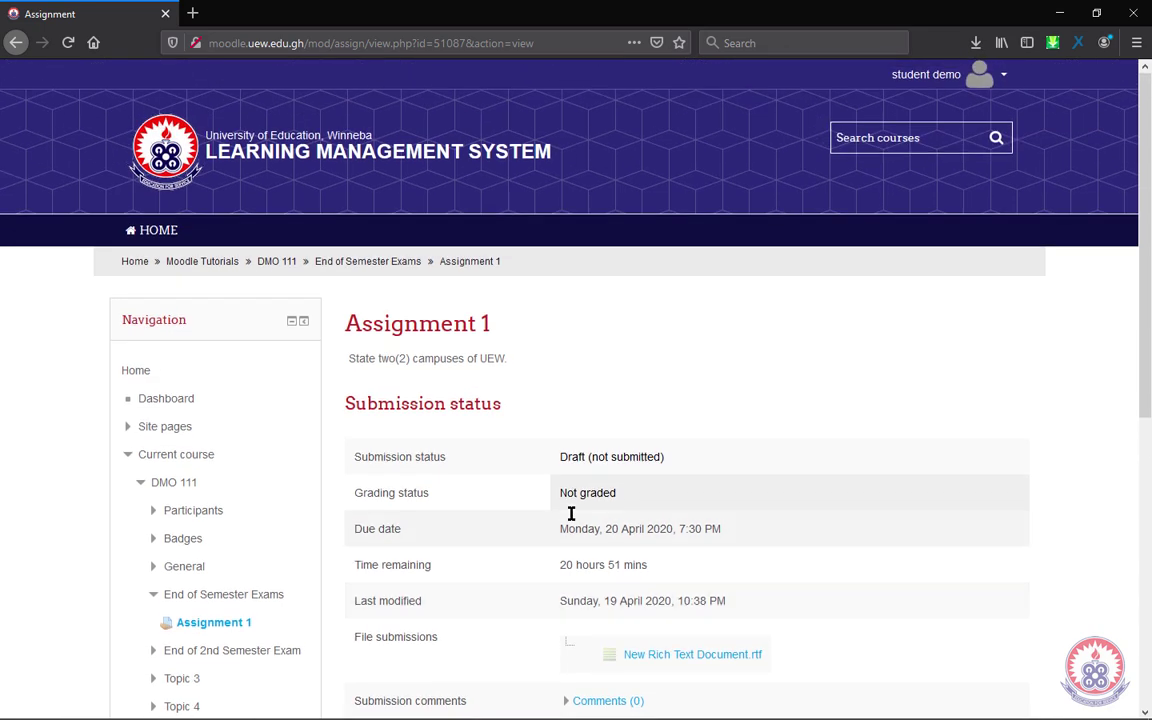